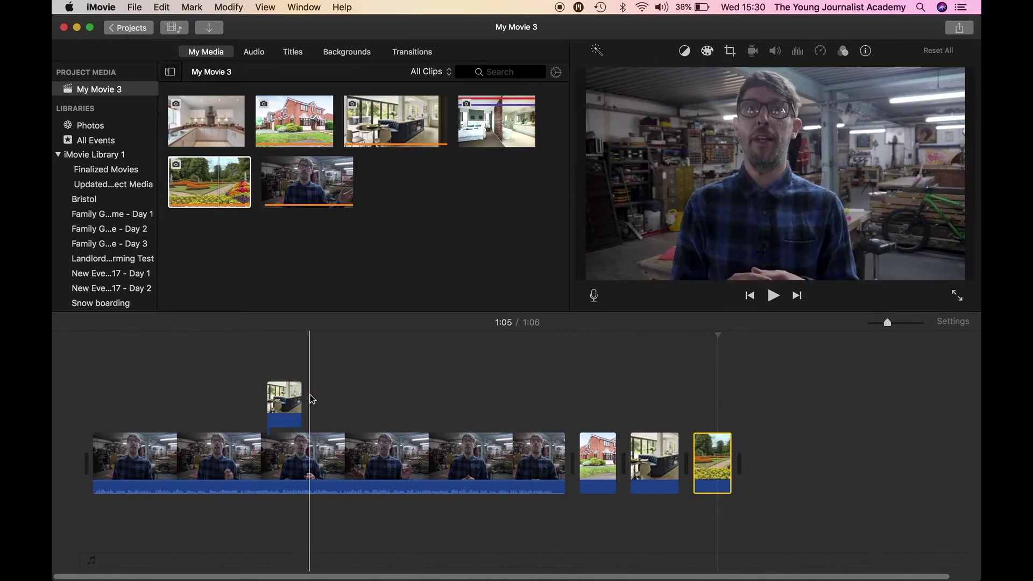
- Extend the dining-kitchen photo overlay to about 7.2 s and add the white kitchen photo directly after it as an overlay
{"action": "left_click", "coordinate": [281, 403]}
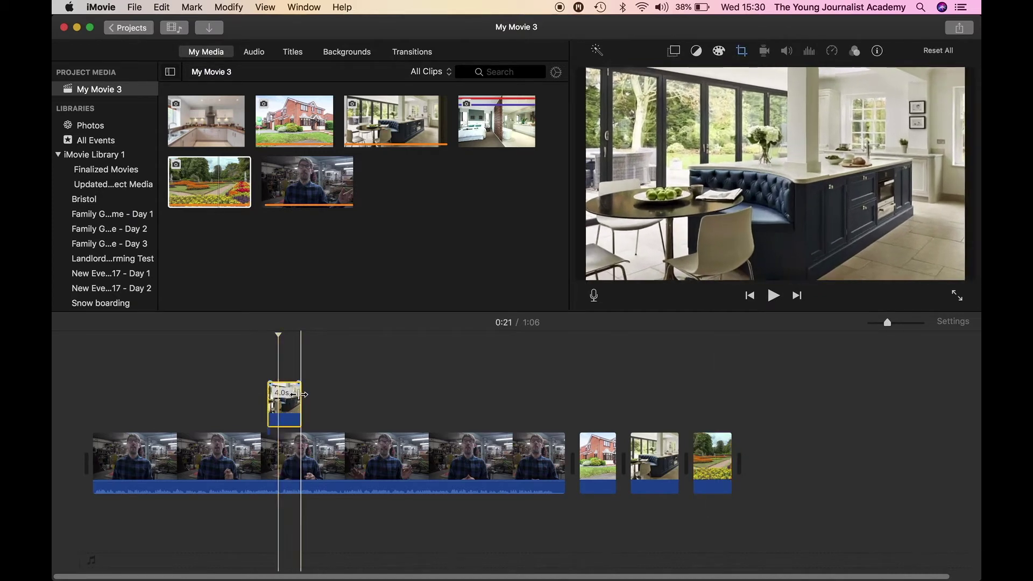
{"action": "left_click_drag", "start_coordinate": [300, 397], "coordinate": [327, 397]}
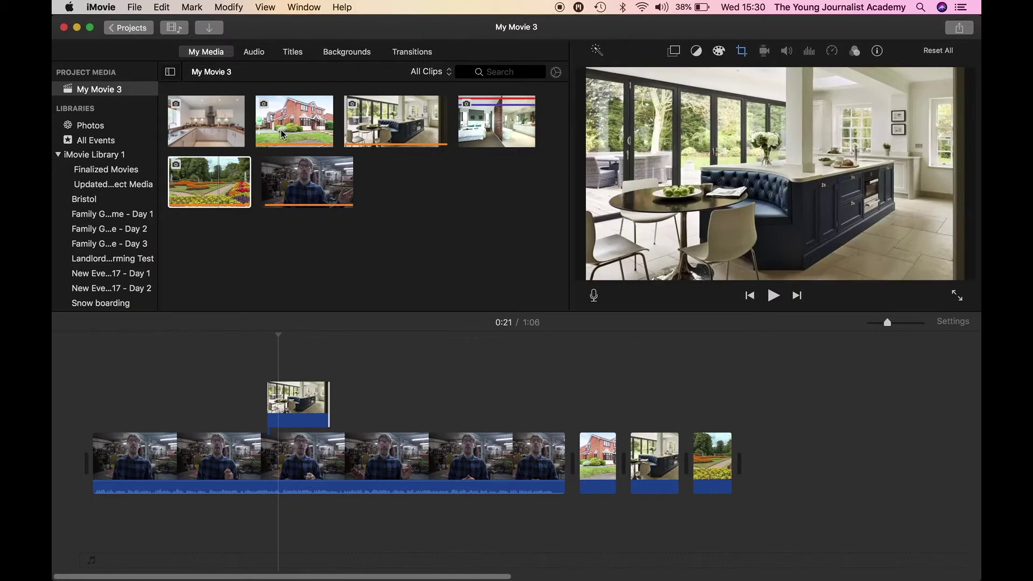
{"action": "left_click_drag", "start_coordinate": [195, 128], "coordinate": [378, 396]}
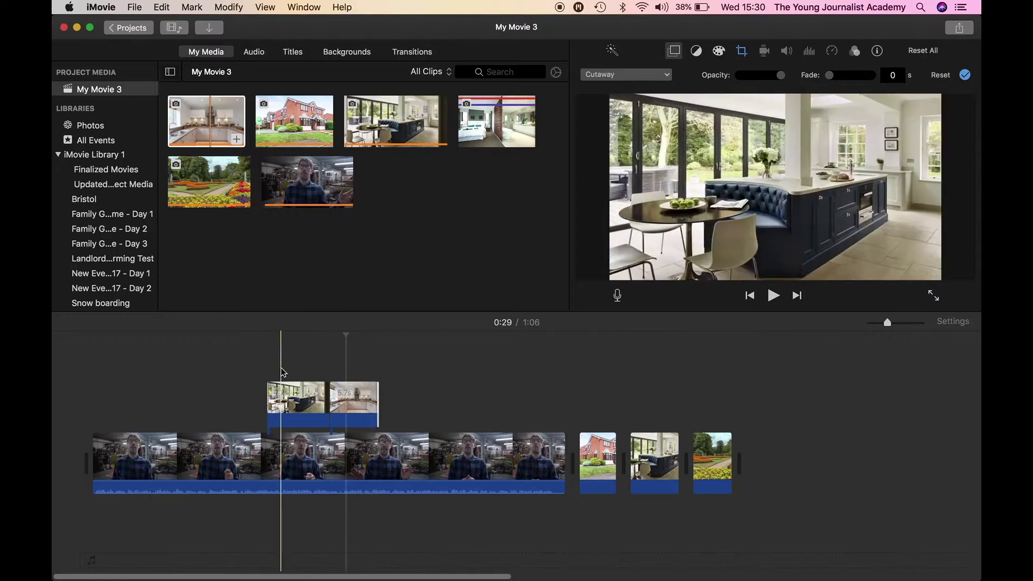
- Set the crop style of the dining-kitchen and white kitchen photo overlays to Fit
{"action": "left_click", "coordinate": [273, 383]}
{"action": "left_click", "coordinate": [291, 404]}
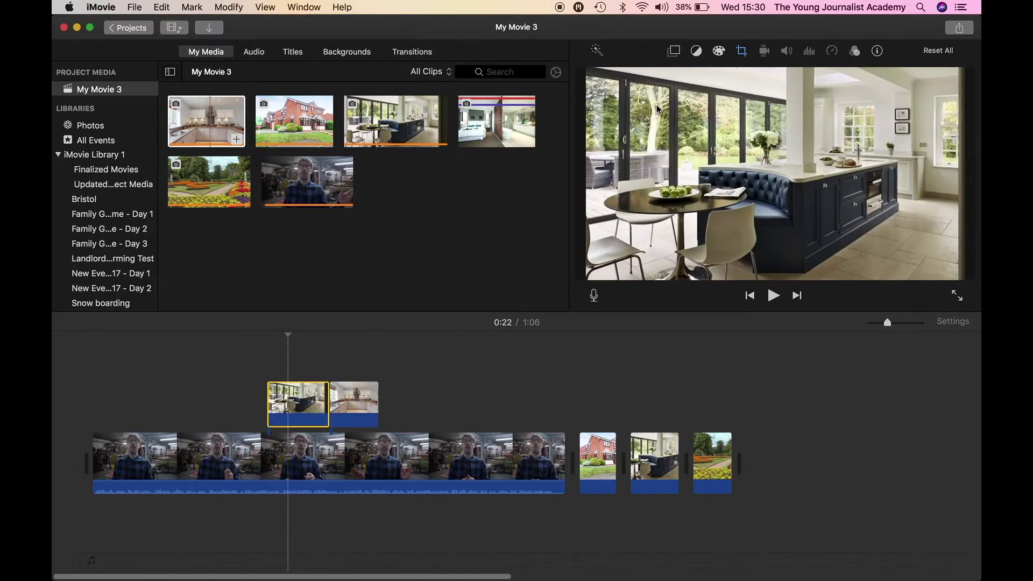
{"action": "left_click", "coordinate": [741, 53]}
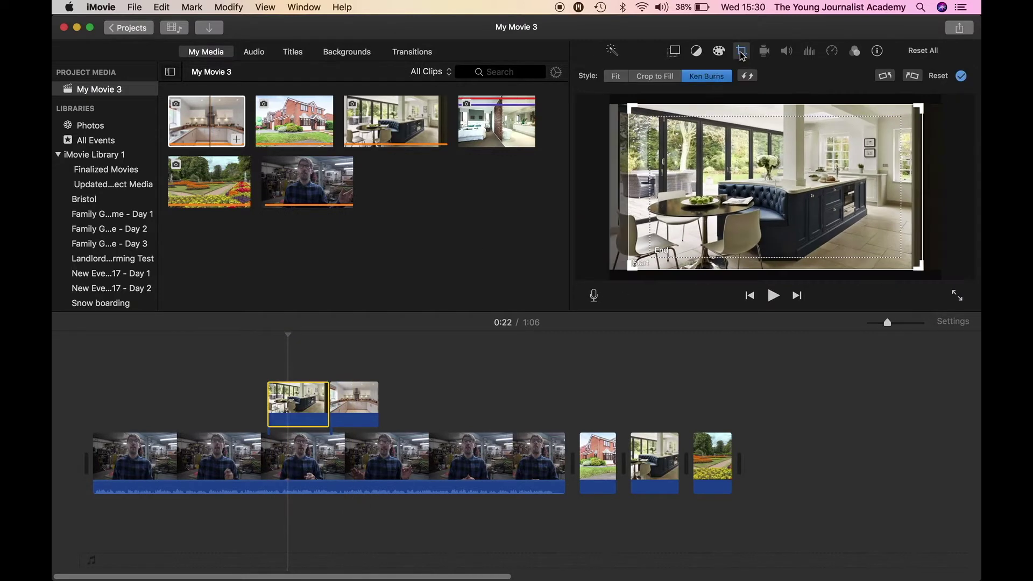
{"action": "left_click", "coordinate": [616, 77]}
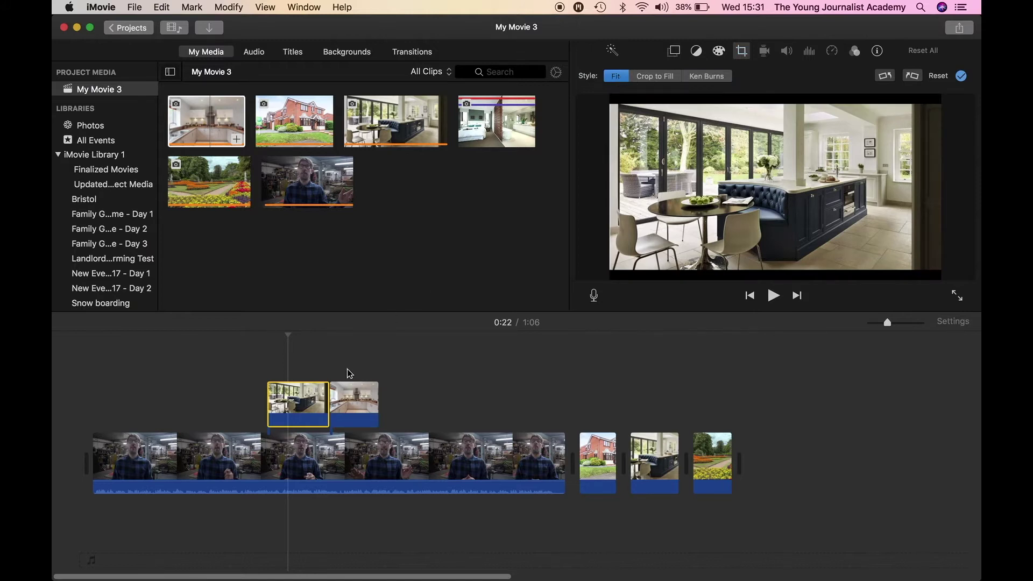
{"action": "left_click", "coordinate": [352, 401]}
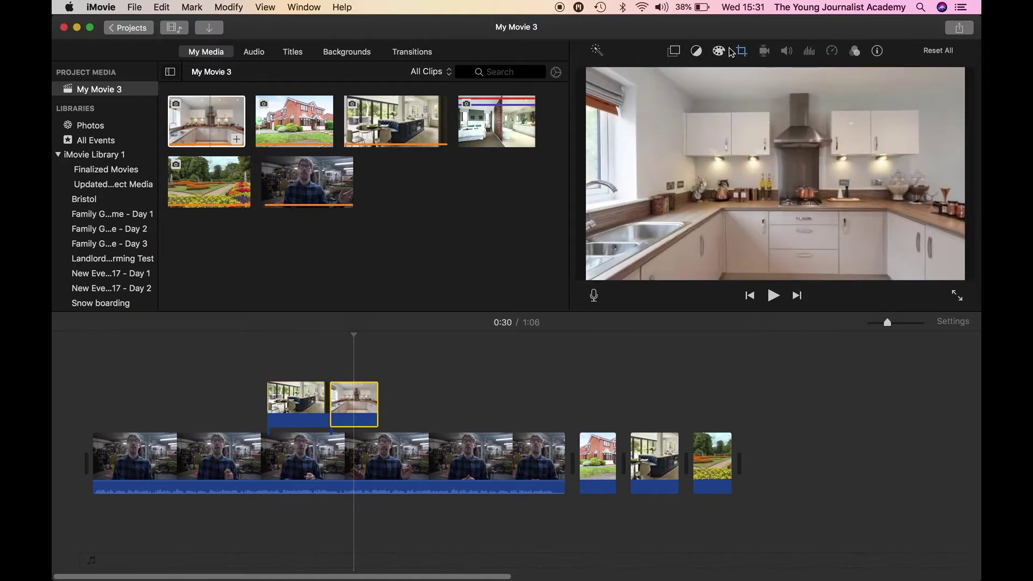
{"action": "left_click", "coordinate": [742, 52]}
{"action": "left_click", "coordinate": [613, 77]}
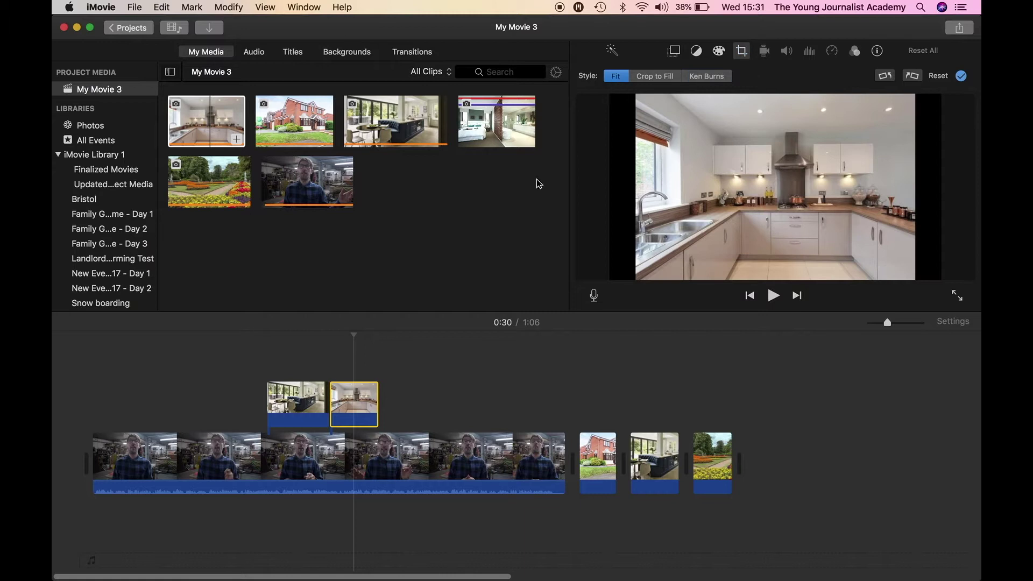
{"action": "left_click", "coordinate": [296, 366]}
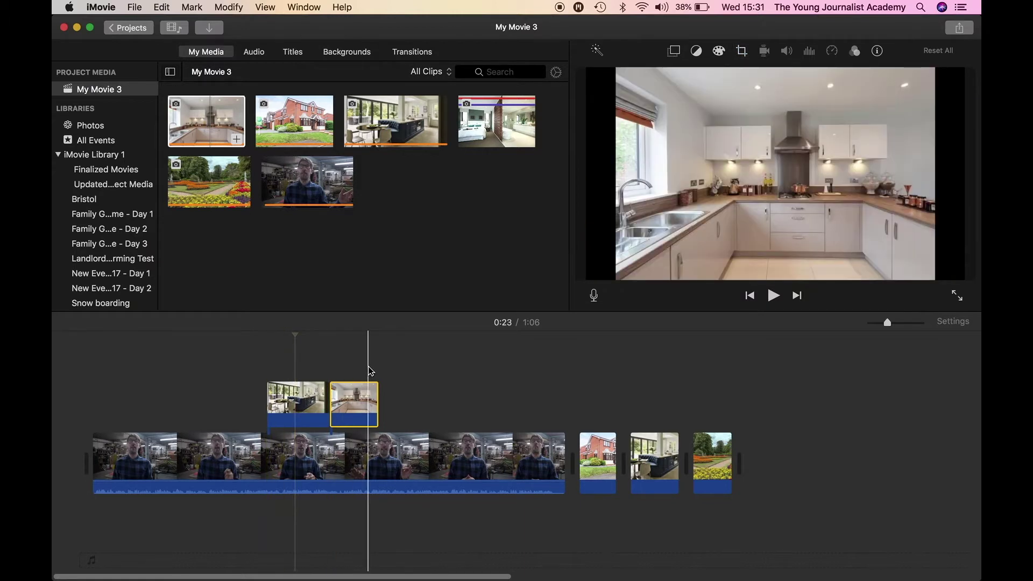
- Change the dining-kitchen overlay from a cutaway to a split screen
{"action": "left_click", "coordinate": [311, 399]}
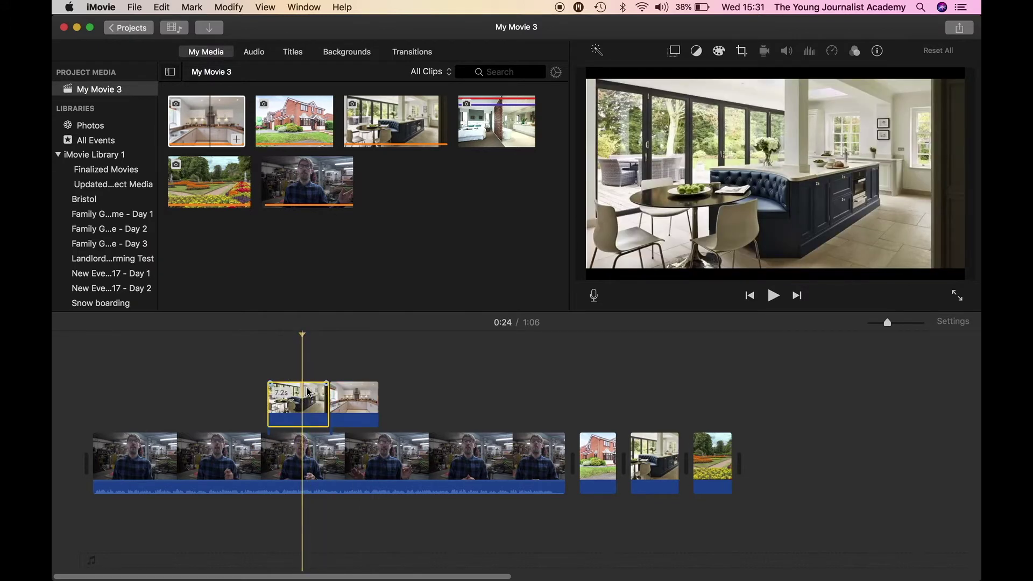
{"action": "left_click", "coordinate": [677, 53]}
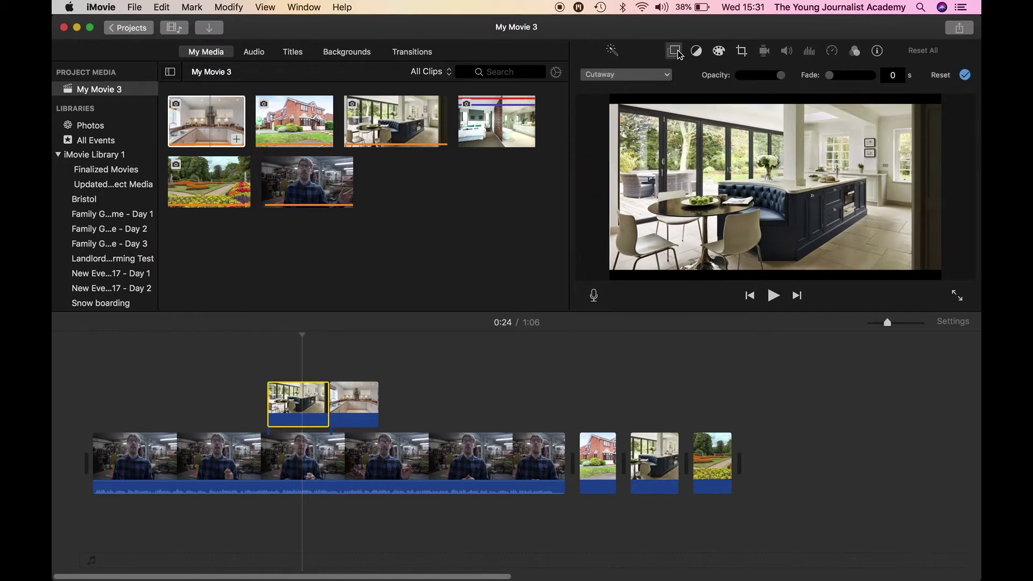
{"action": "mouse_move", "coordinate": [778, 78]}
{"action": "left_mouse_down"}
{"action": "mouse_move", "coordinate": [740, 67]}
{"action": "mouse_move", "coordinate": [759, 63]}
{"action": "mouse_move", "coordinate": [780, 76]}
{"action": "left_mouse_up"}
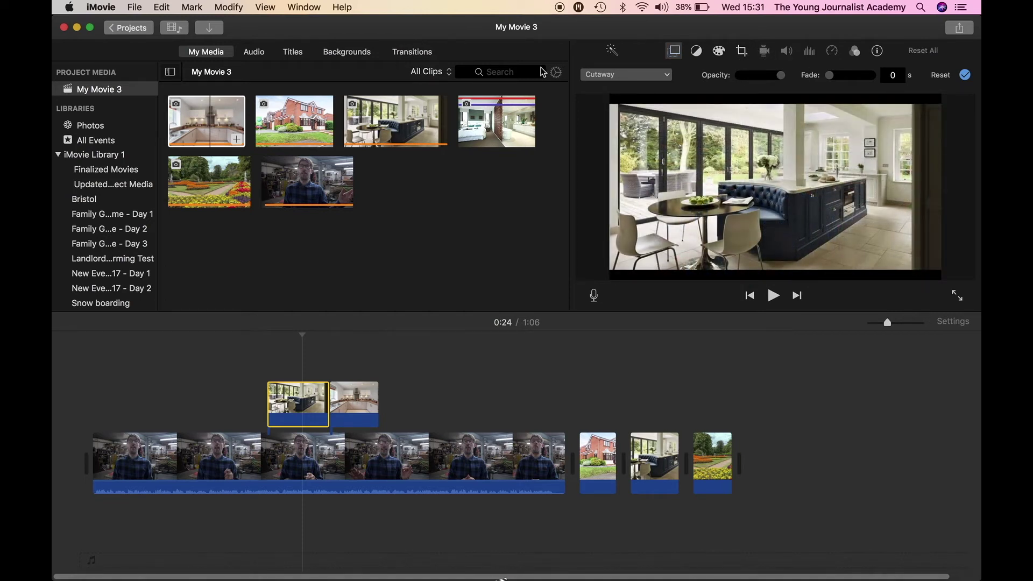
{"action": "left_click", "coordinate": [637, 79]}
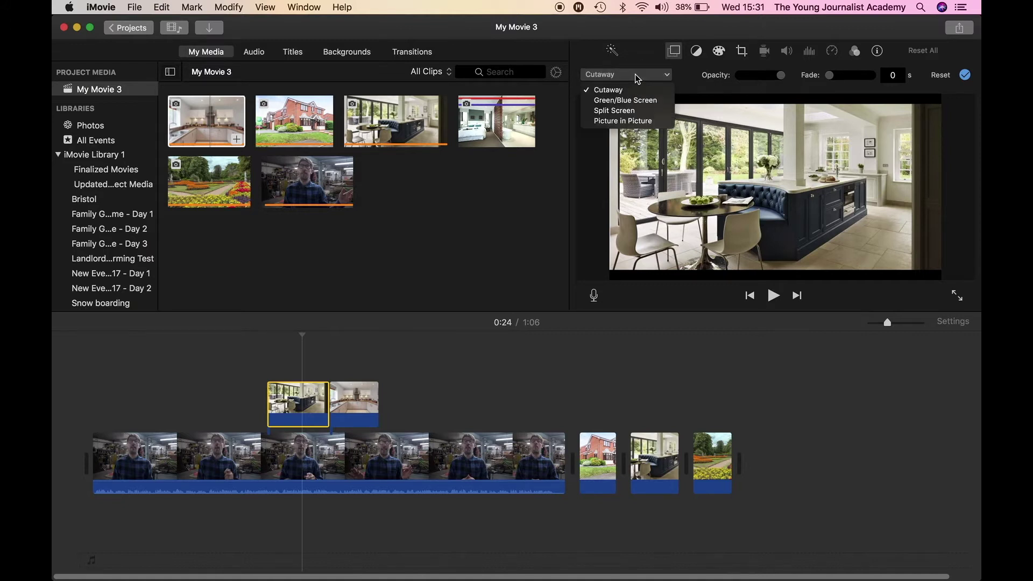
{"action": "left_click", "coordinate": [613, 112]}
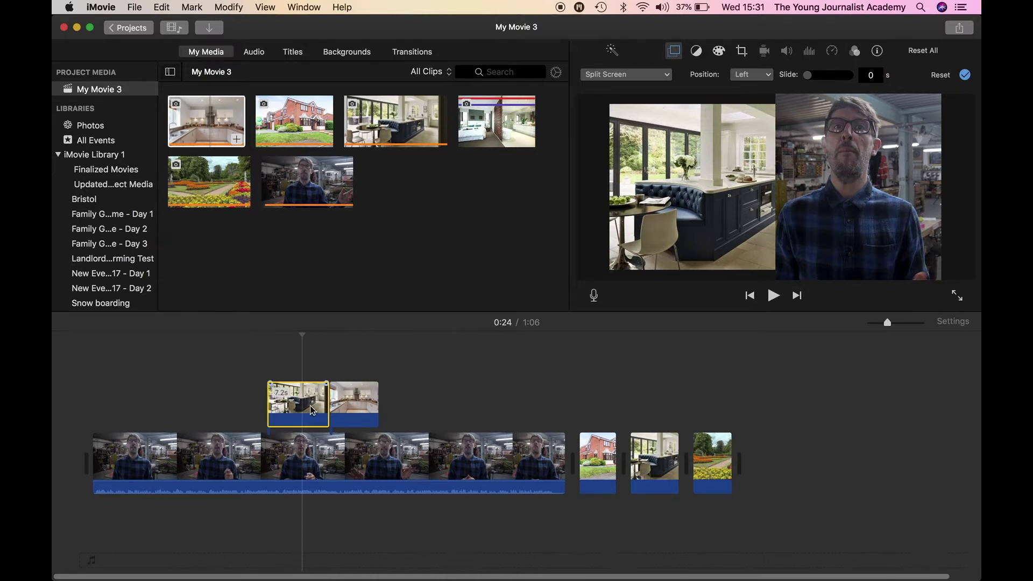
- Return the dining-kitchen overlay to the Cutaway style
{"action": "left_click", "coordinate": [492, 397]}
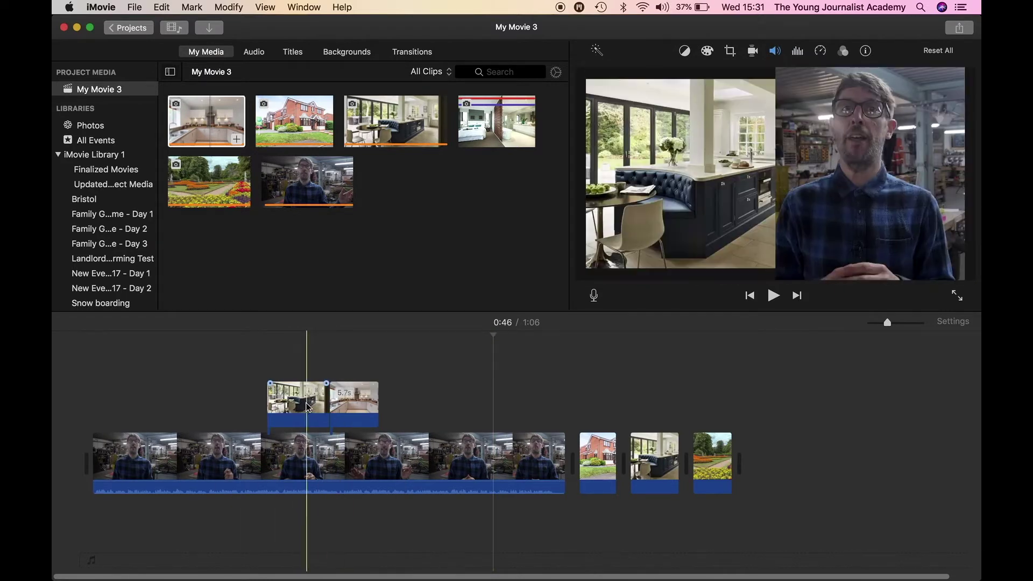
{"action": "left_click", "coordinate": [305, 404]}
{"action": "left_click", "coordinate": [742, 52]}
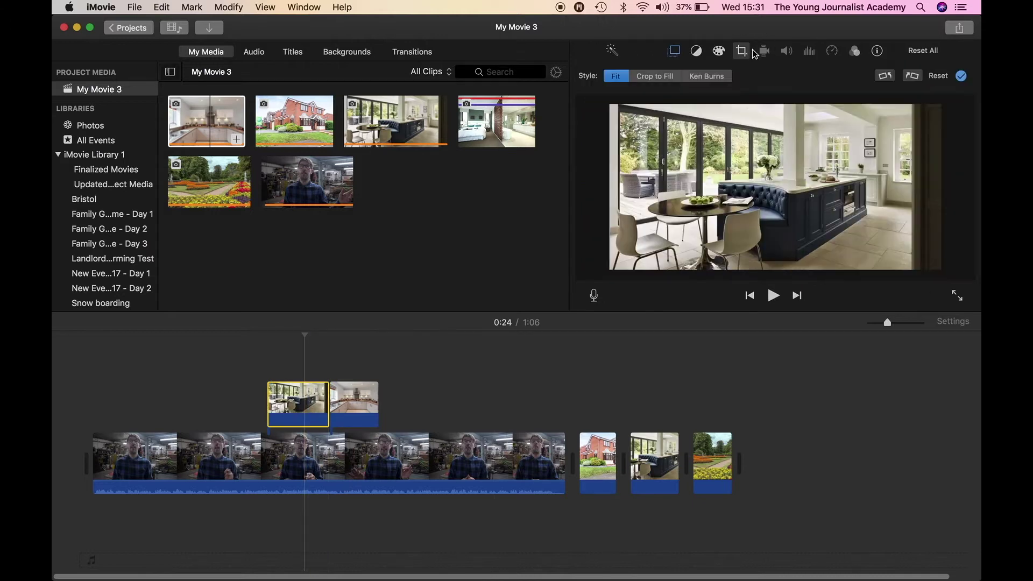
{"action": "left_click", "coordinate": [673, 51]}
{"action": "left_click", "coordinate": [651, 74]}
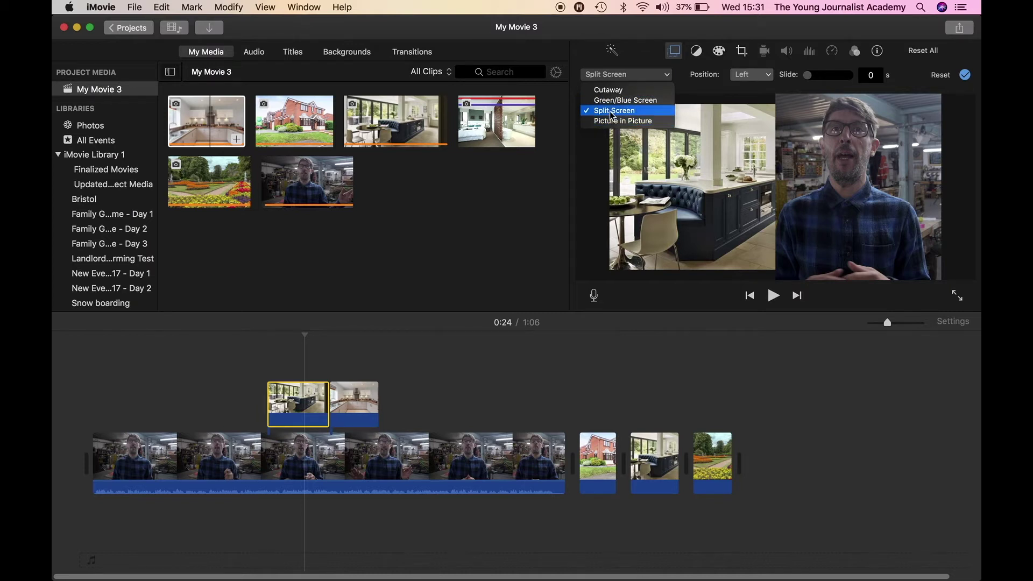
{"action": "left_click", "coordinate": [606, 89]}
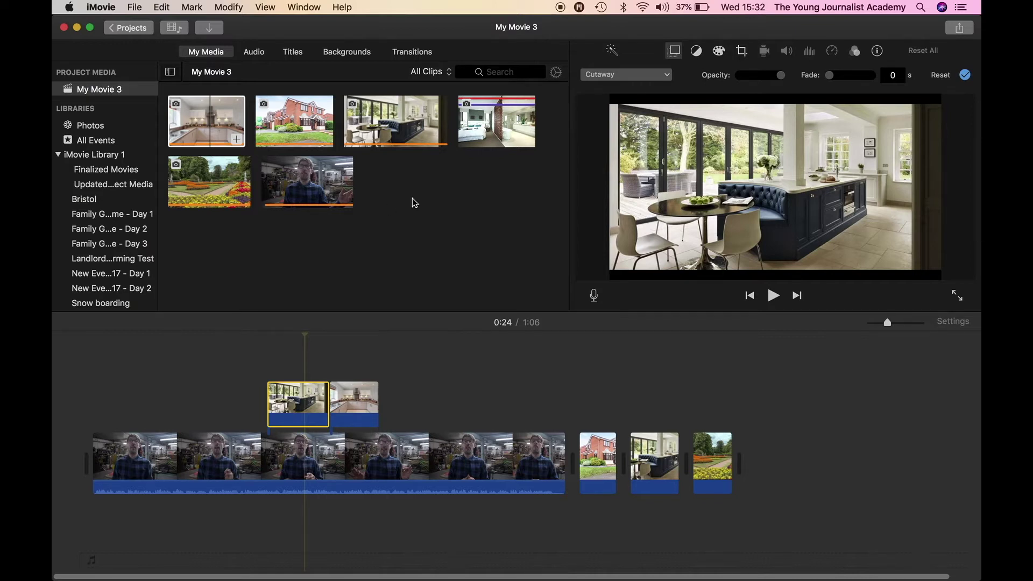
- Import the YourWorkshopNorthEast_Logo PNG image from the Desktop and place it as an overlay at the start of the main clip
{"action": "left_click", "coordinate": [209, 30]}
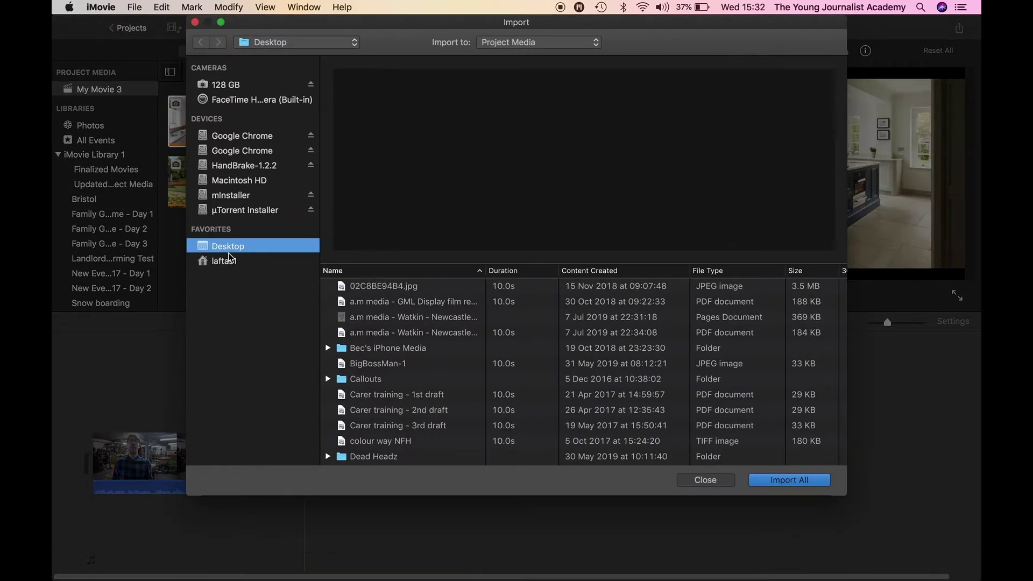
{"action": "scroll", "coordinate": [415, 370], "scroll_direction": "down", "scroll_amount": 15}
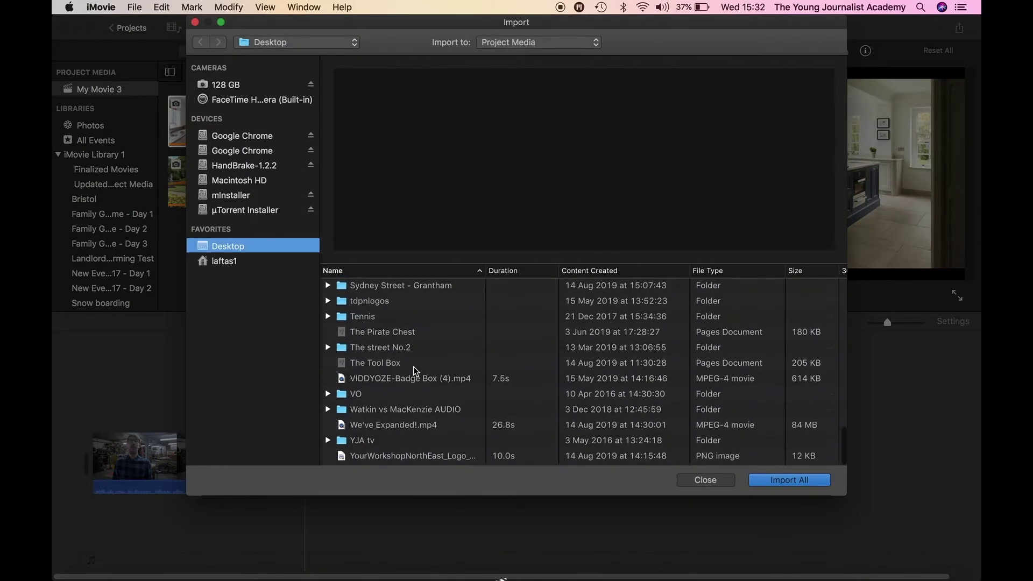
{"action": "left_click", "coordinate": [432, 458]}
{"action": "left_click", "coordinate": [796, 482]}
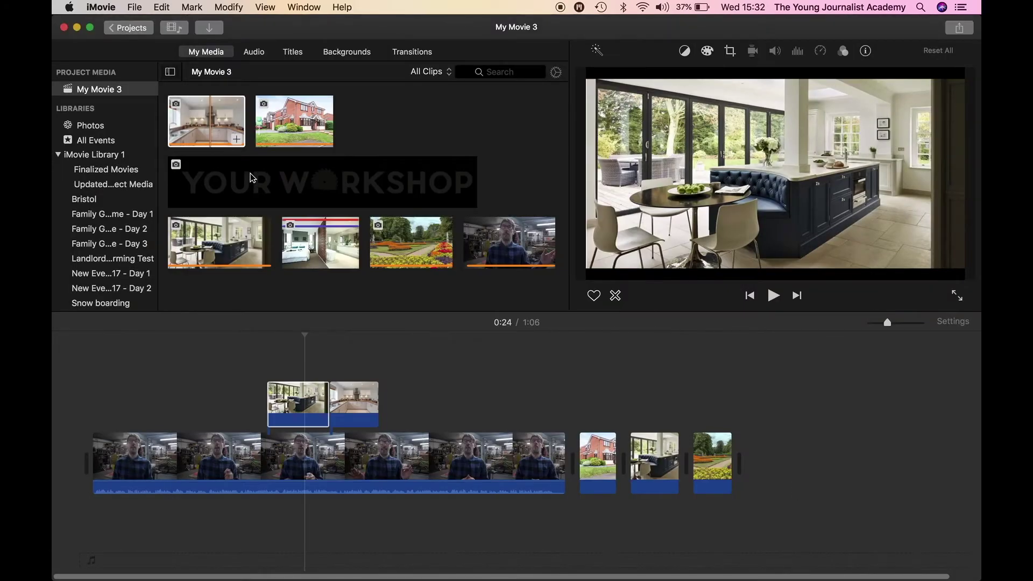
{"action": "left_click", "coordinate": [369, 181]}
{"action": "left_click_drag", "start_coordinate": [343, 181], "coordinate": [94, 390]}
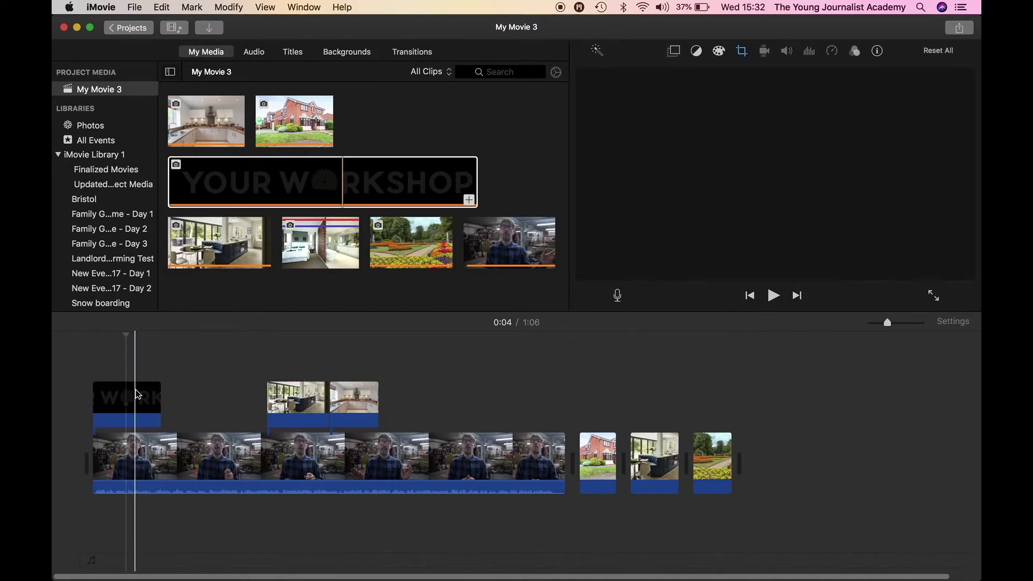
- Set the logo overlay's crop style to Fit and extend it until it meets the dining-kitchen photo overlay
{"action": "left_click", "coordinate": [137, 394]}
{"action": "left_click", "coordinate": [742, 54]}
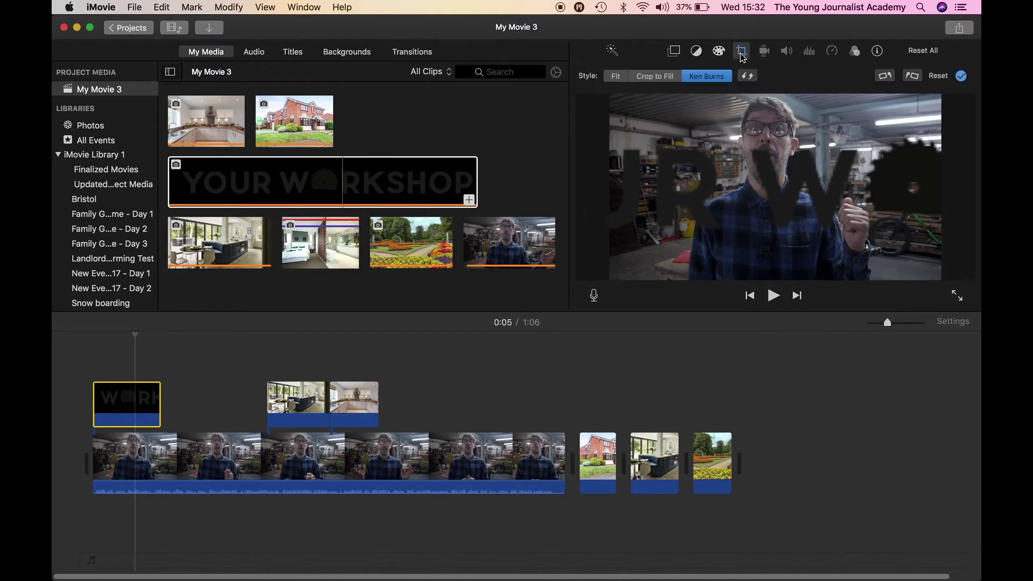
{"action": "left_click", "coordinate": [619, 76]}
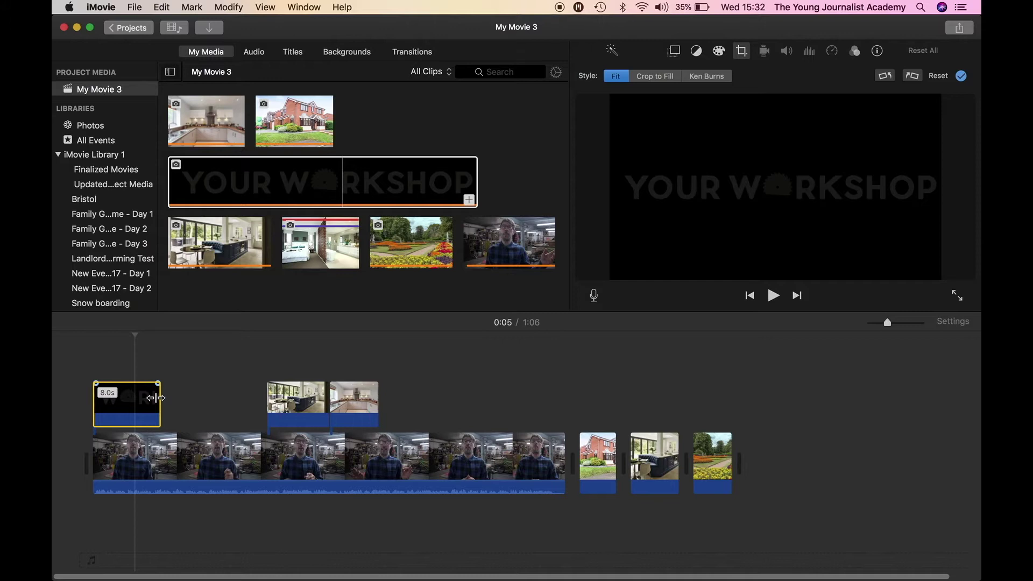
{"action": "left_click_drag", "start_coordinate": [158, 398], "coordinate": [261, 396]}
- Copy the logo overlay to 0:45 and extend the copy to the end of the movie
{"action": "left_click", "coordinate": [203, 401]}
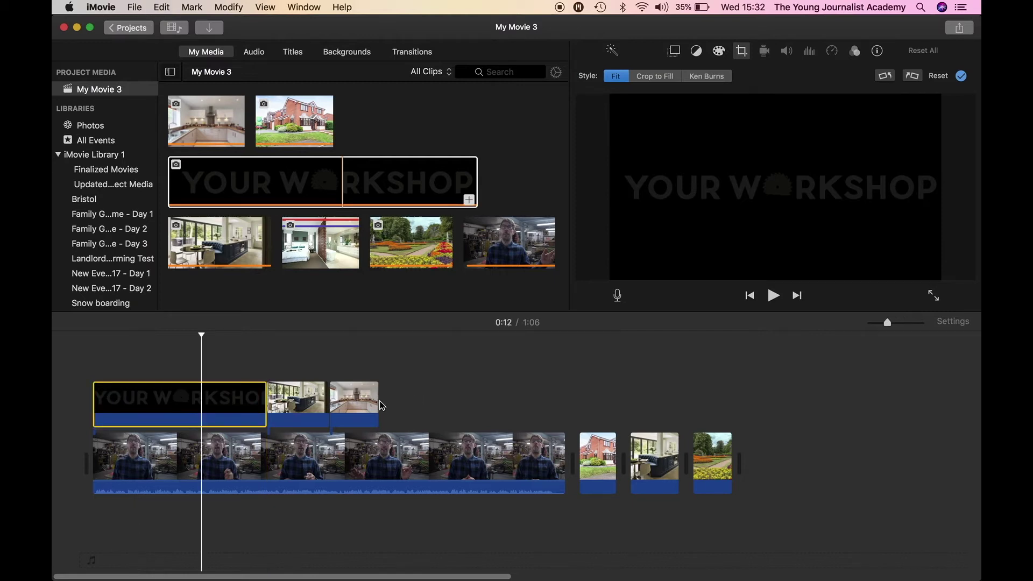
{"action": "left_click", "coordinate": [482, 407]}
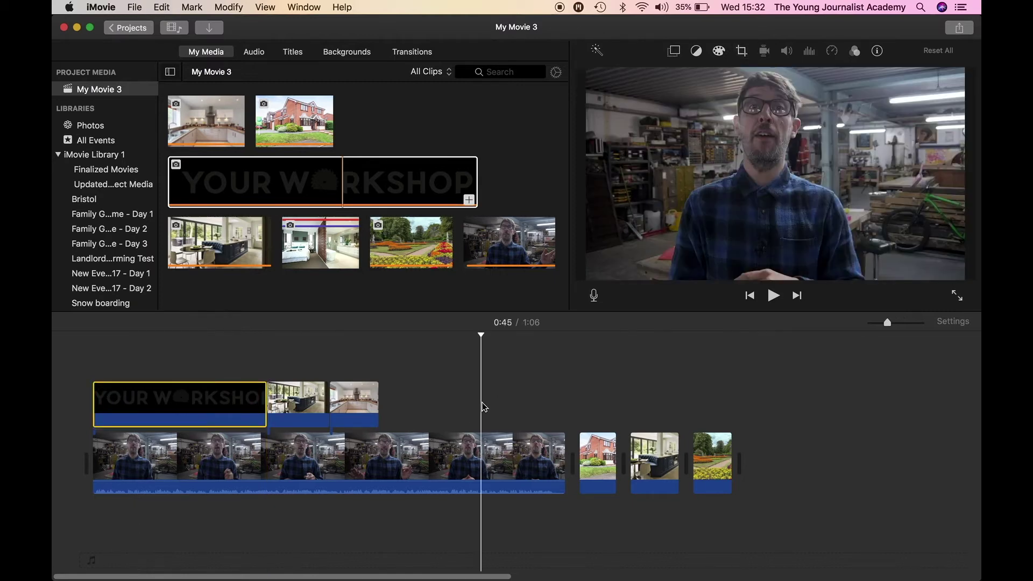
{"action": "key", "text": "super+v"}
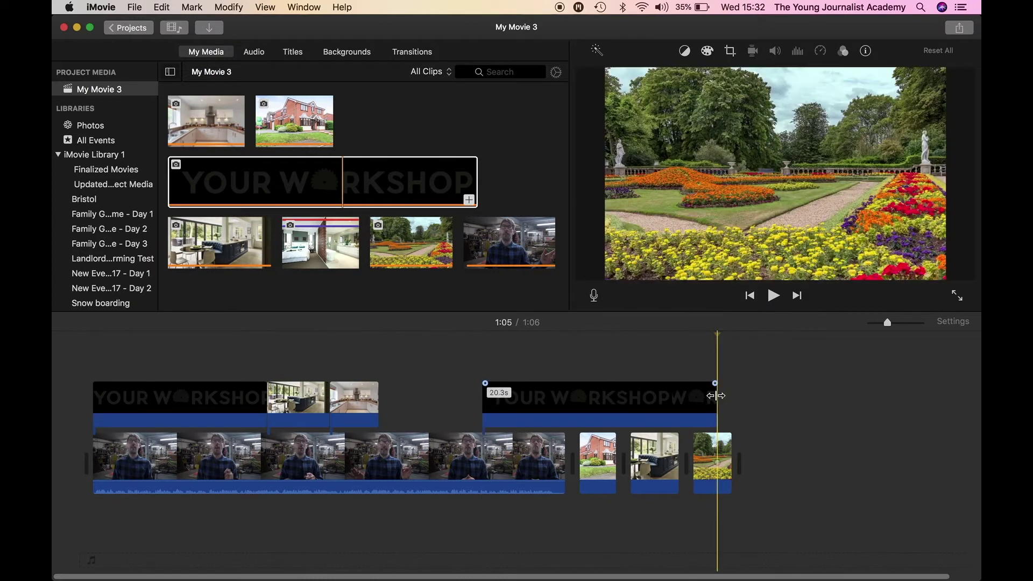
{"action": "left_click_drag", "start_coordinate": [716, 396], "coordinate": [735, 393]}
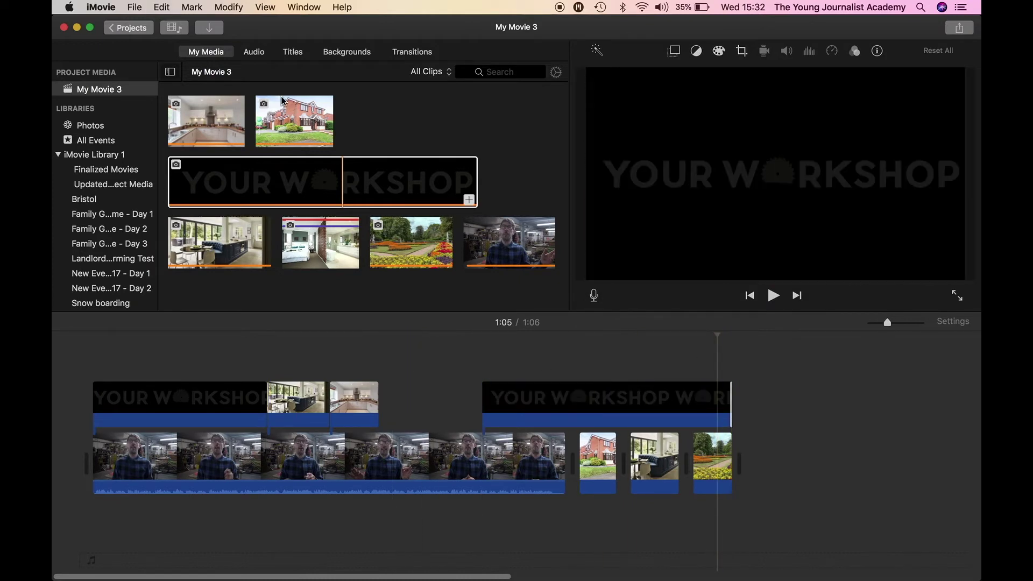
- Fill the space between the logo overlays by adding the house photo before the kitchens and the garden and bedroom photos after them
{"action": "left_click_drag", "start_coordinate": [294, 124], "coordinate": [284, 398]}
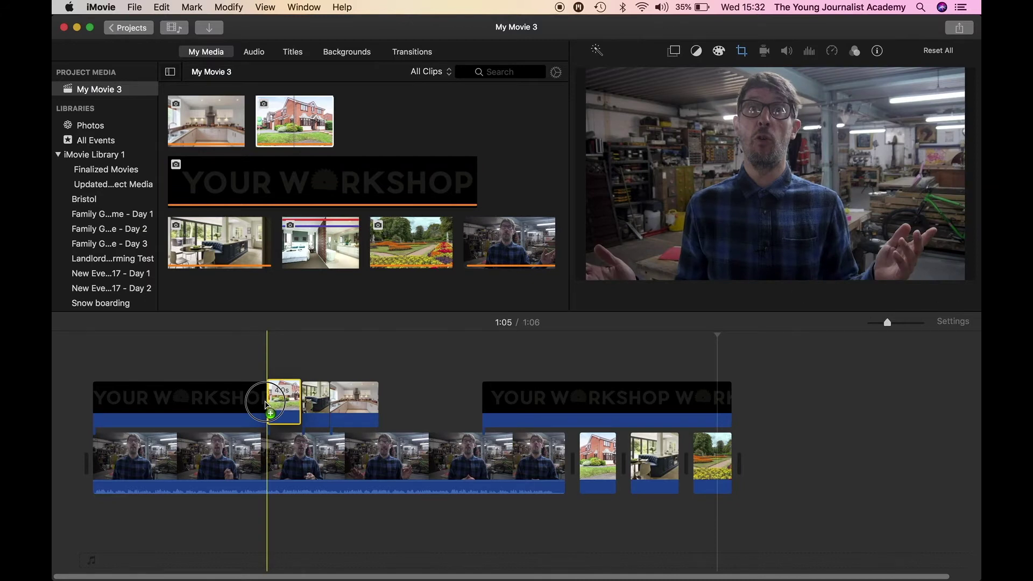
{"action": "left_click_drag", "start_coordinate": [398, 256], "coordinate": [382, 405]}
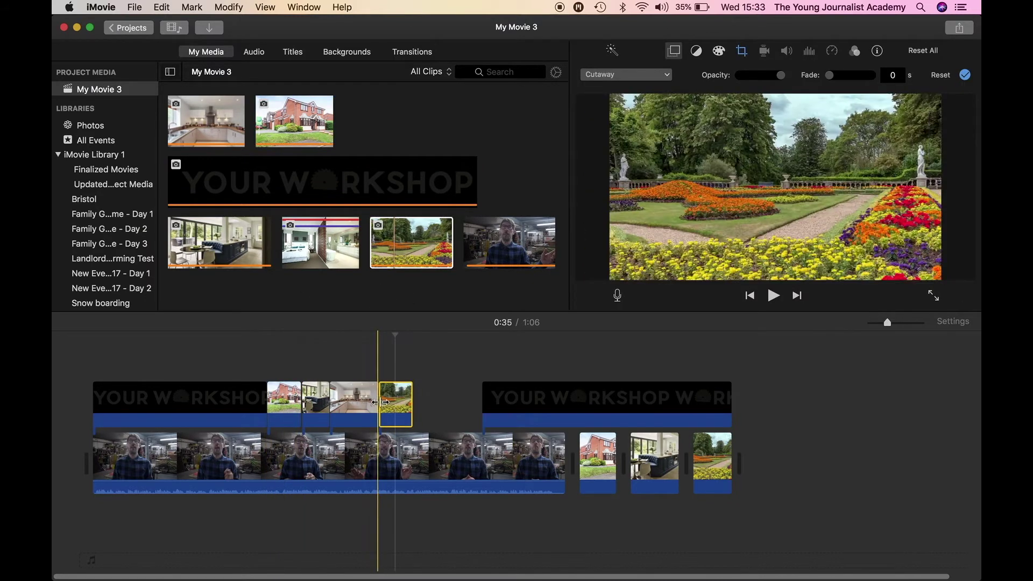
{"action": "left_click", "coordinate": [317, 252]}
{"action": "left_click_drag", "start_coordinate": [318, 251], "coordinate": [481, 396]}
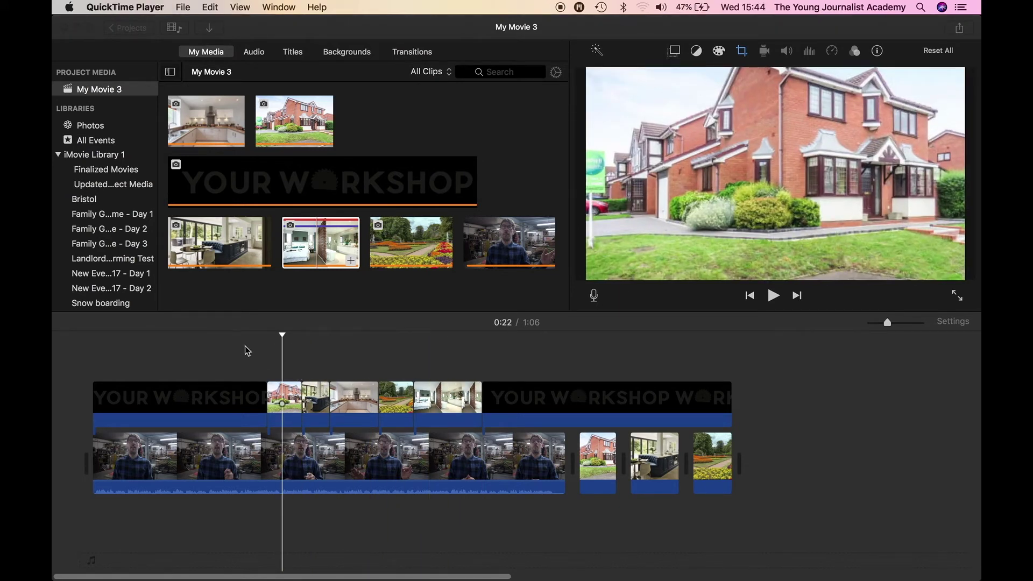
{"action": "left_click", "coordinate": [405, 361]}
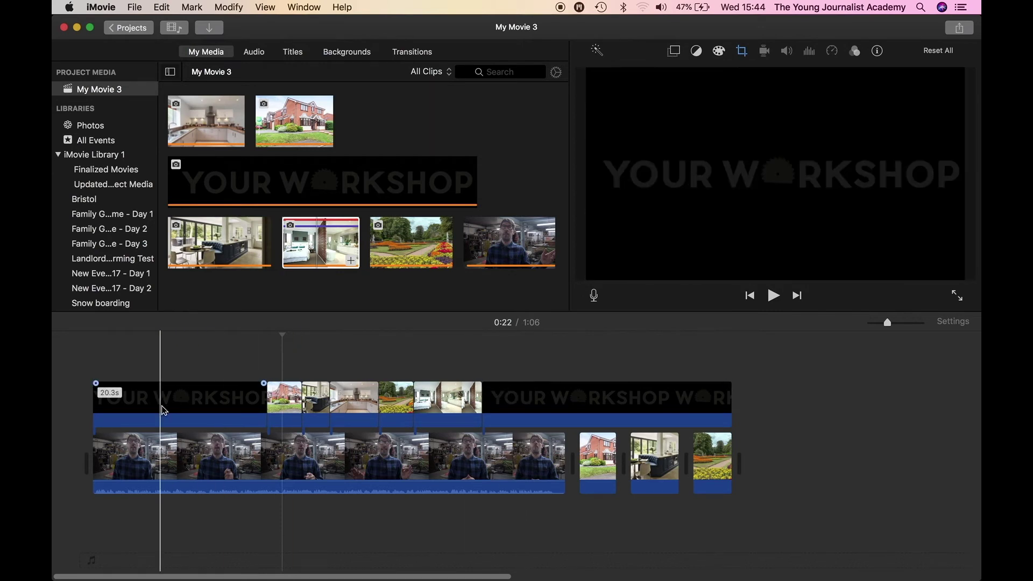
- Set the crop style of both the opening and the closing logo overlay to Fit
{"action": "left_click", "coordinate": [161, 405]}
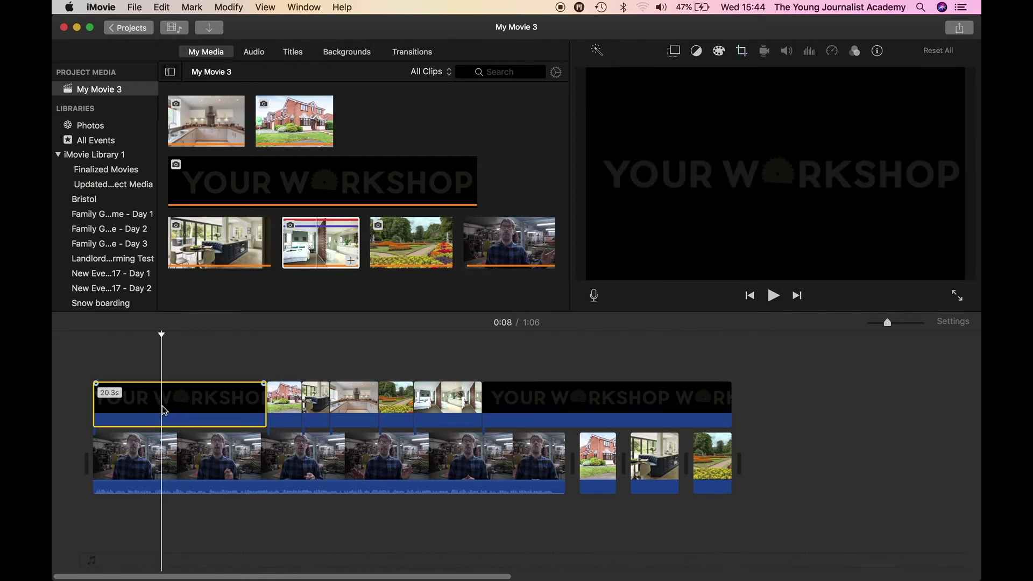
{"action": "left_click", "coordinate": [742, 51]}
{"action": "left_click", "coordinate": [612, 78]}
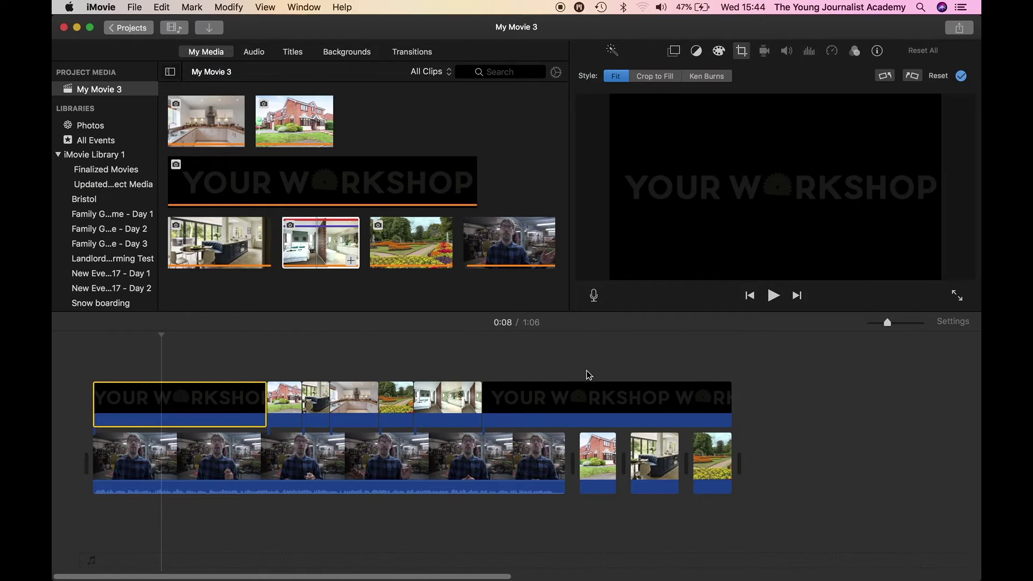
{"action": "left_click", "coordinate": [585, 406]}
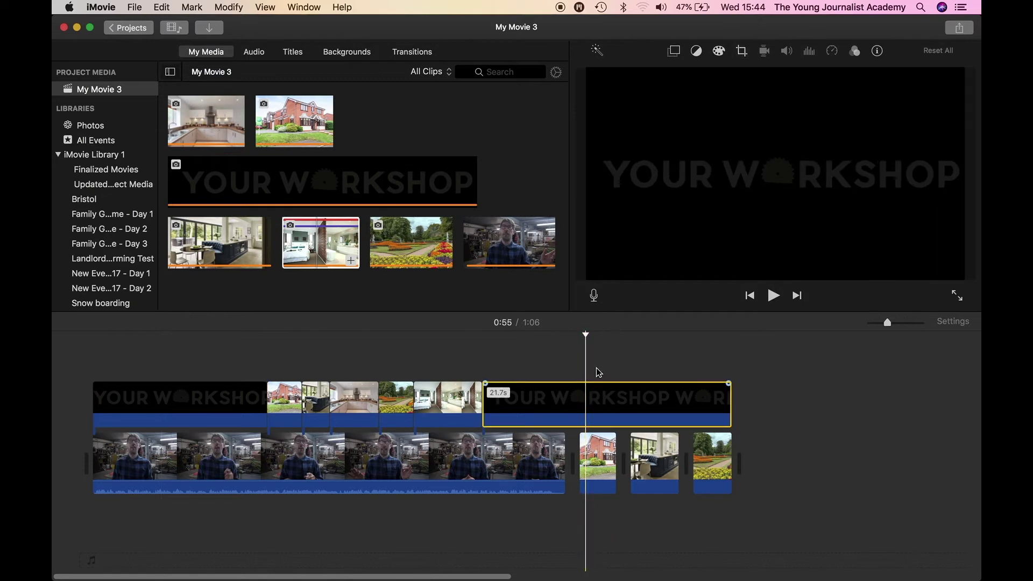
{"action": "left_click", "coordinate": [742, 52]}
{"action": "left_click", "coordinate": [617, 77]}
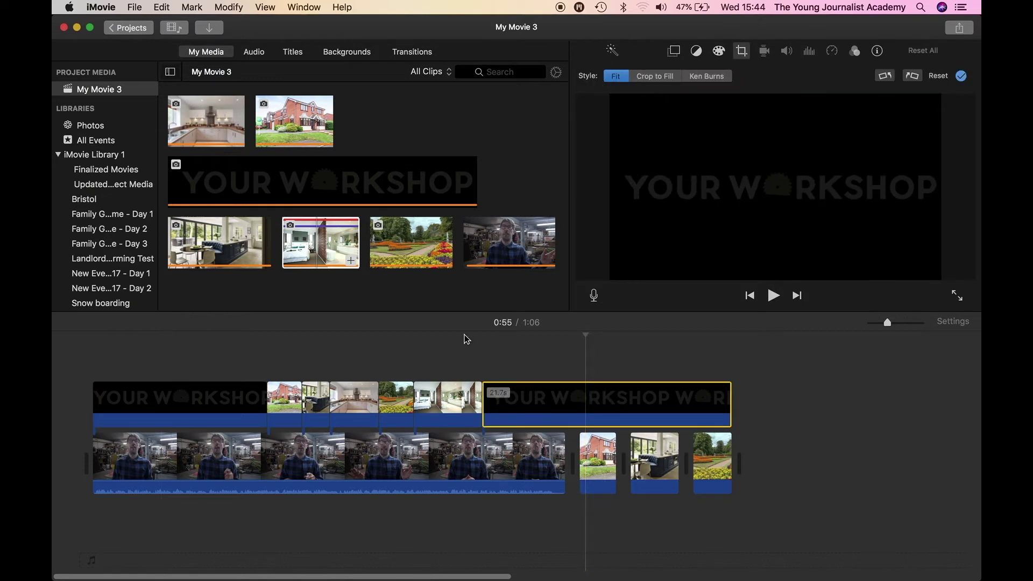
- Change the opening logo overlay to Picture in Picture, enlarging it and placing it in the upper-right corner of the video frame
{"action": "left_click", "coordinate": [147, 356]}
{"action": "left_click", "coordinate": [153, 398]}
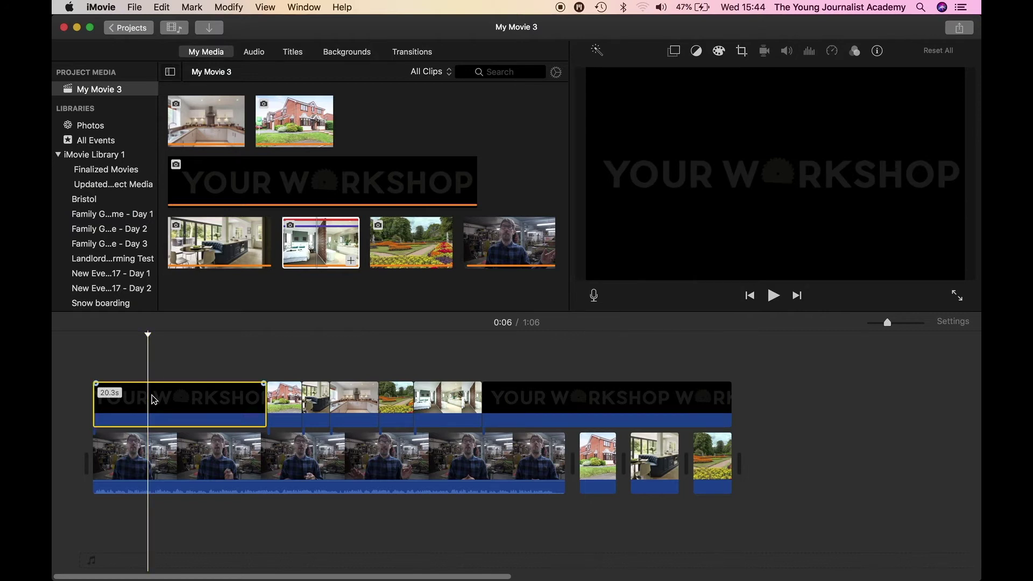
{"action": "left_click", "coordinate": [743, 52]}
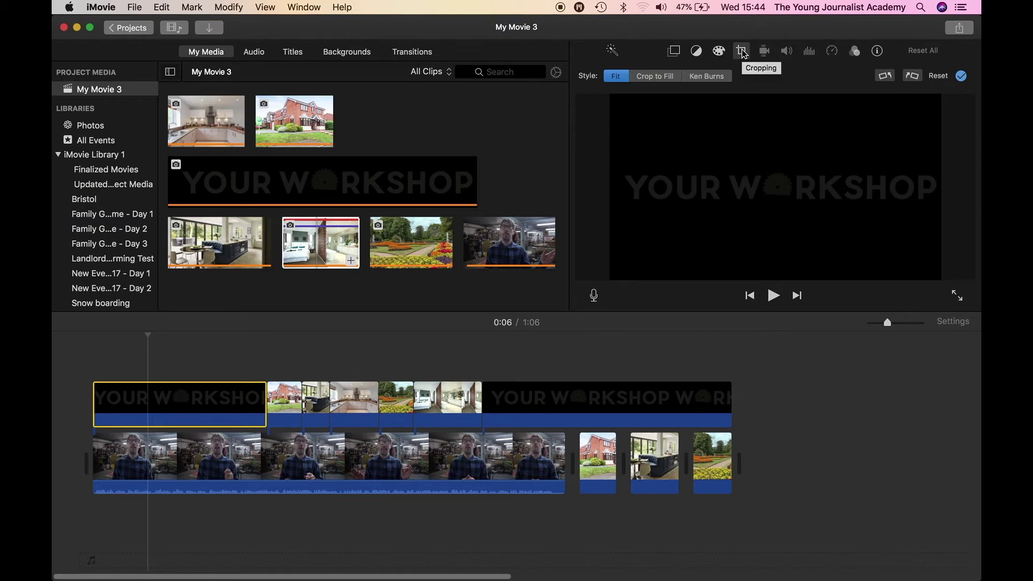
{"action": "left_click", "coordinate": [675, 58]}
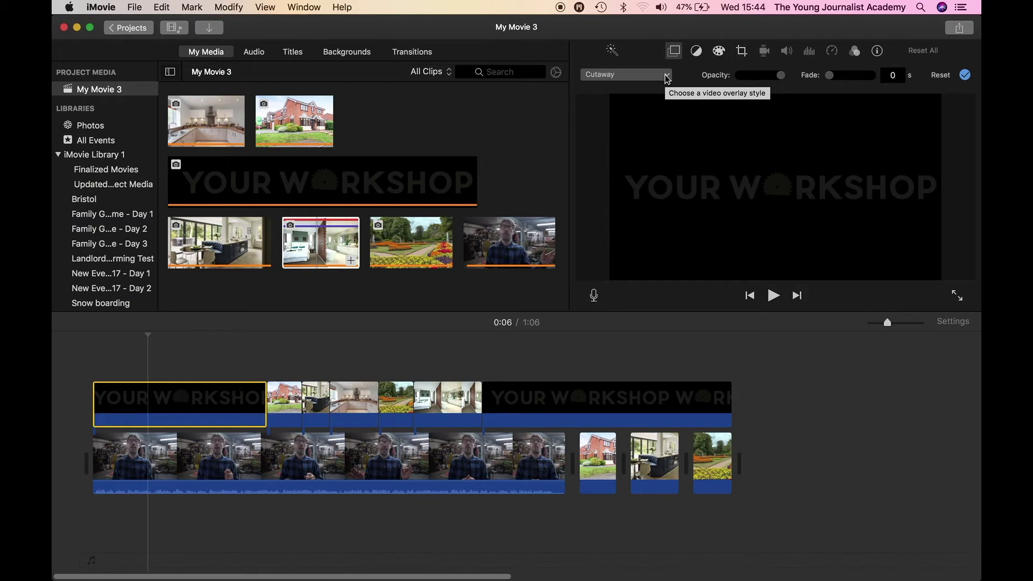
{"action": "left_click", "coordinate": [666, 75]}
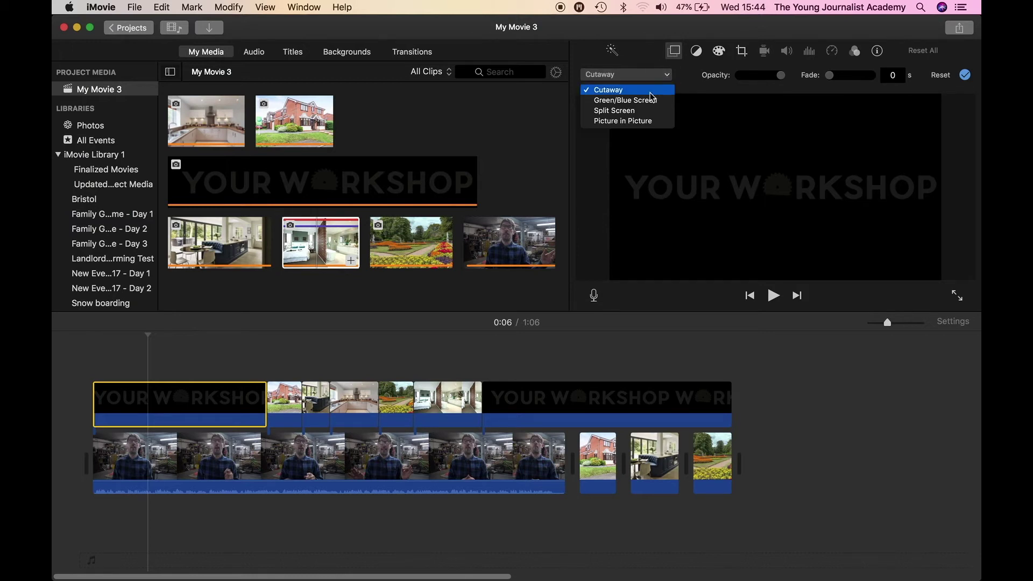
{"action": "left_click", "coordinate": [613, 121]}
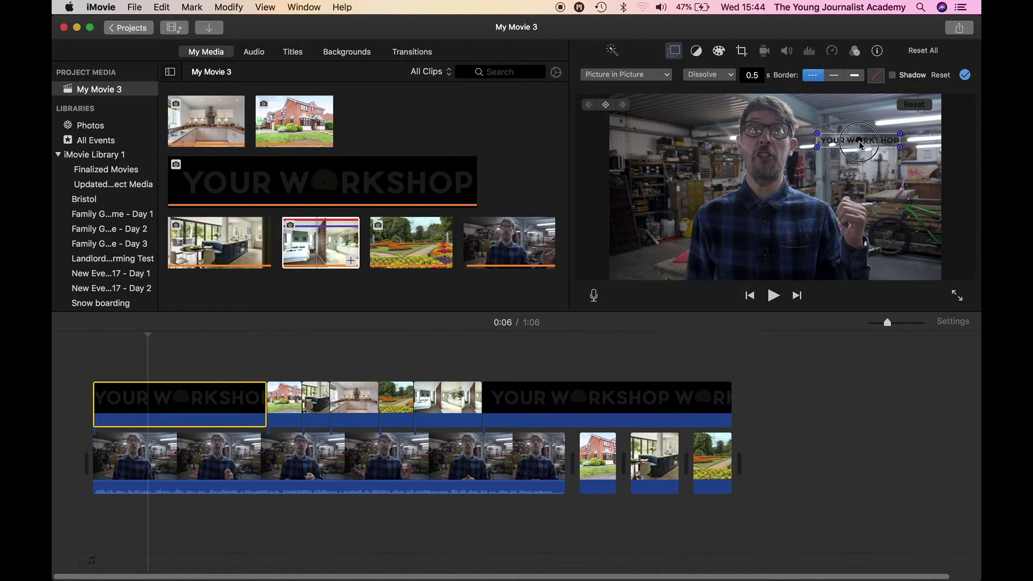
{"action": "left_click_drag", "start_coordinate": [860, 151], "coordinate": [843, 136]}
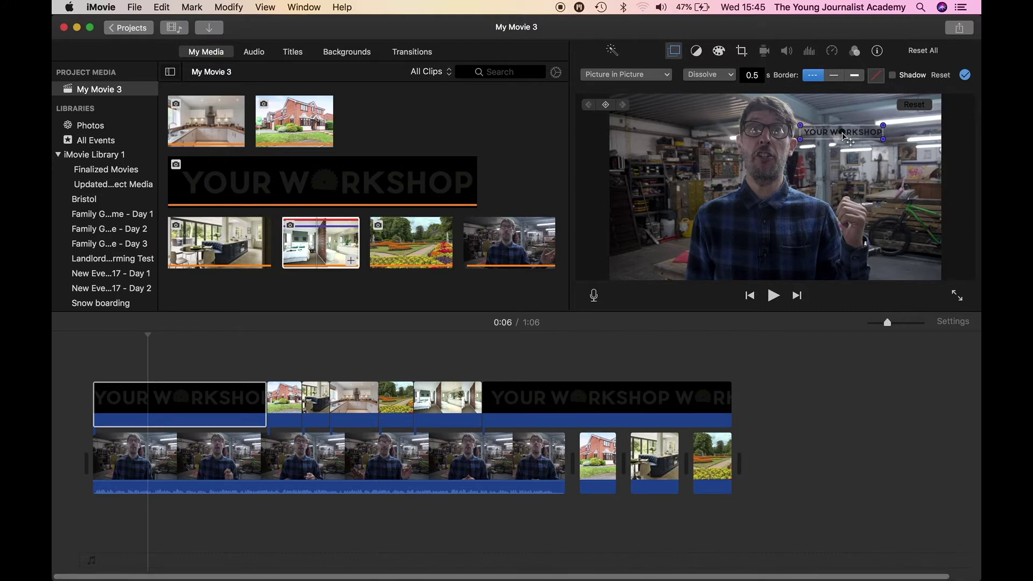
{"action": "mouse_move", "coordinate": [837, 135]}
{"action": "left_mouse_down"}
{"action": "mouse_move", "coordinate": [891, 109]}
{"action": "mouse_move", "coordinate": [847, 118]}
{"action": "left_mouse_up"}
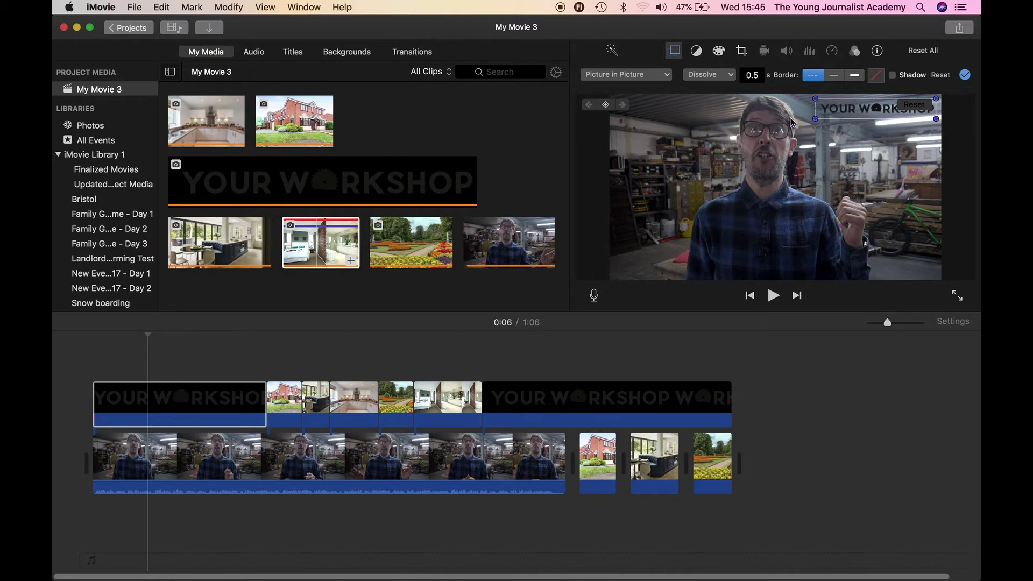
- Replace the closing logo overlay with a copy of the picture-in-picture logo placed directly after the bedroom photo overlay
{"action": "left_click", "coordinate": [629, 344]}
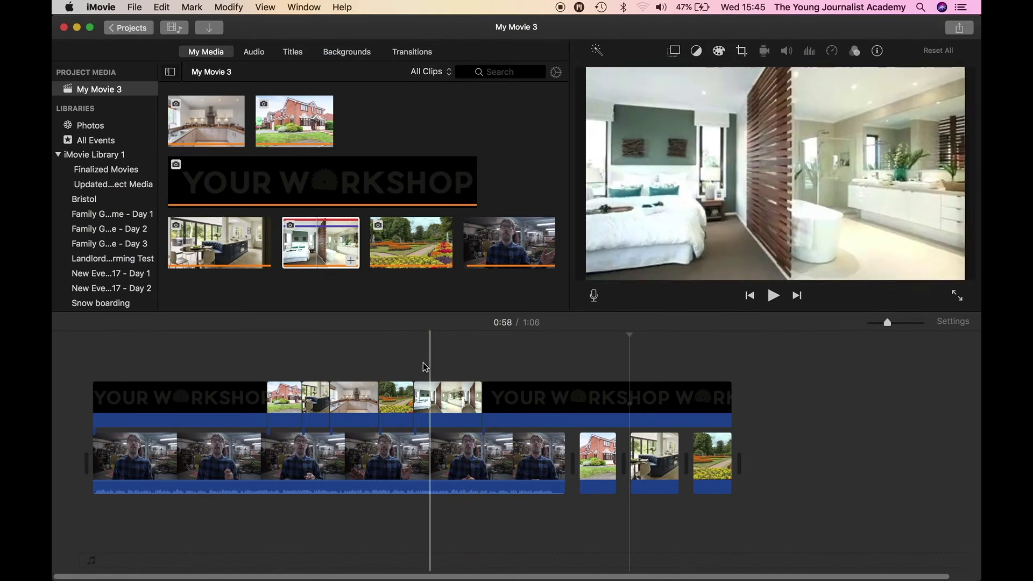
{"action": "left_click", "coordinate": [582, 395]}
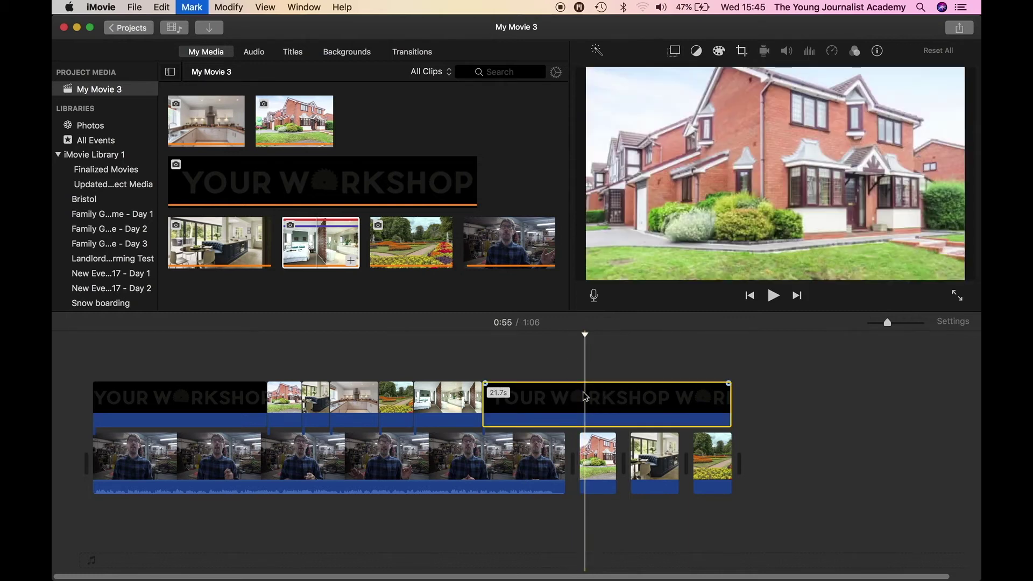
{"action": "key", "text": "Delete"}
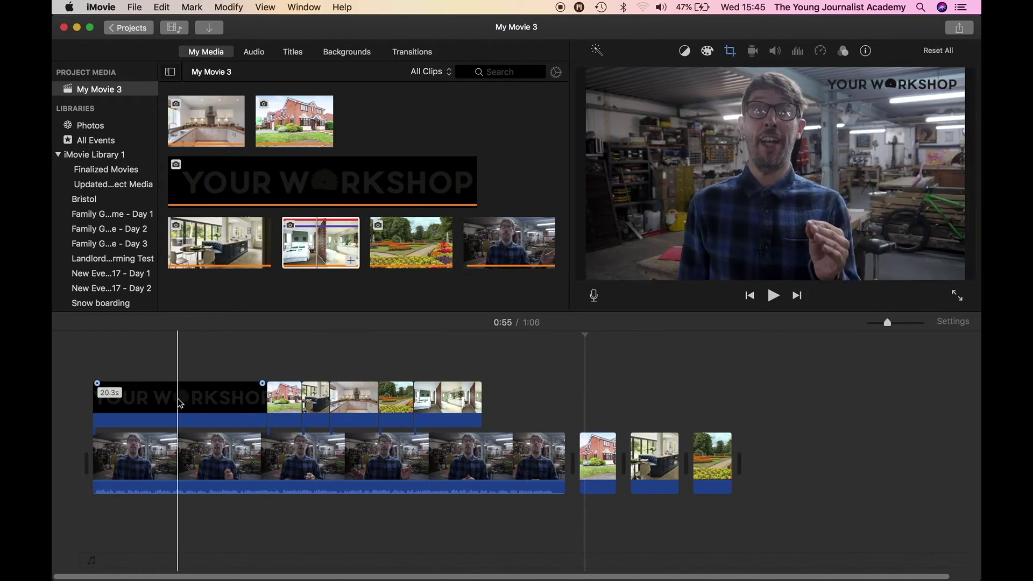
{"action": "left_click", "coordinate": [178, 401]}
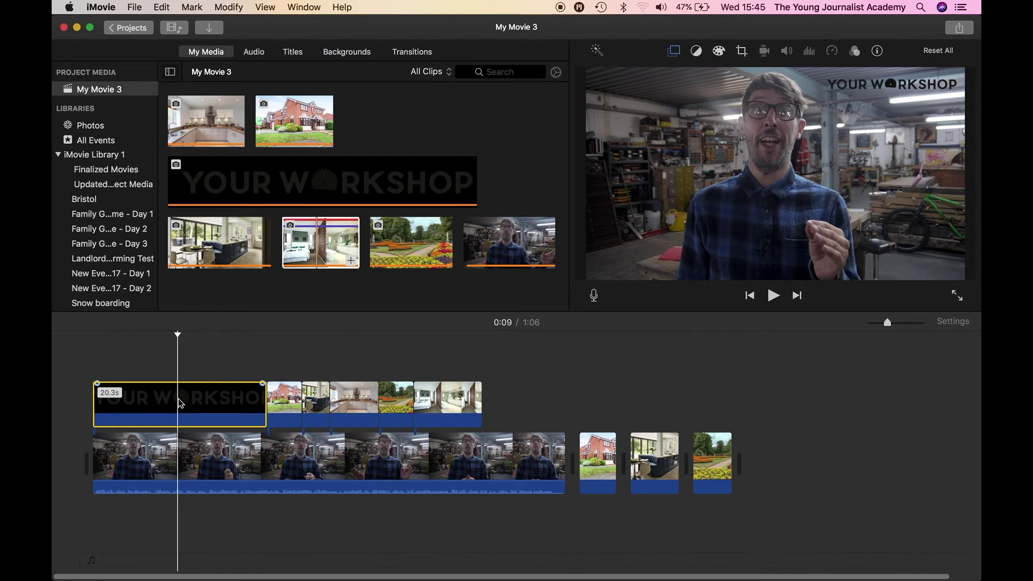
{"action": "left_click", "coordinate": [480, 388]}
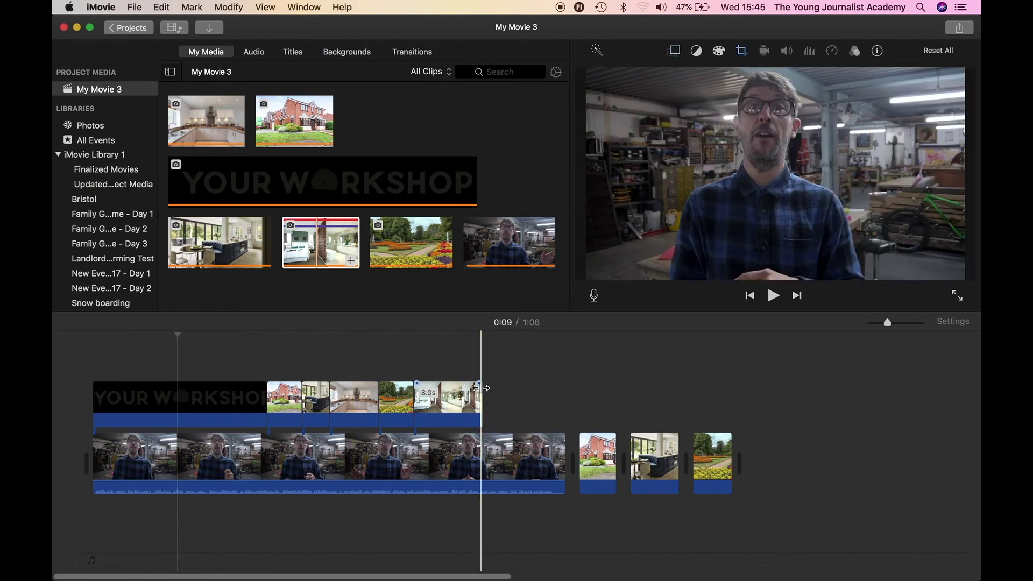
{"action": "key", "text": "super+z"}
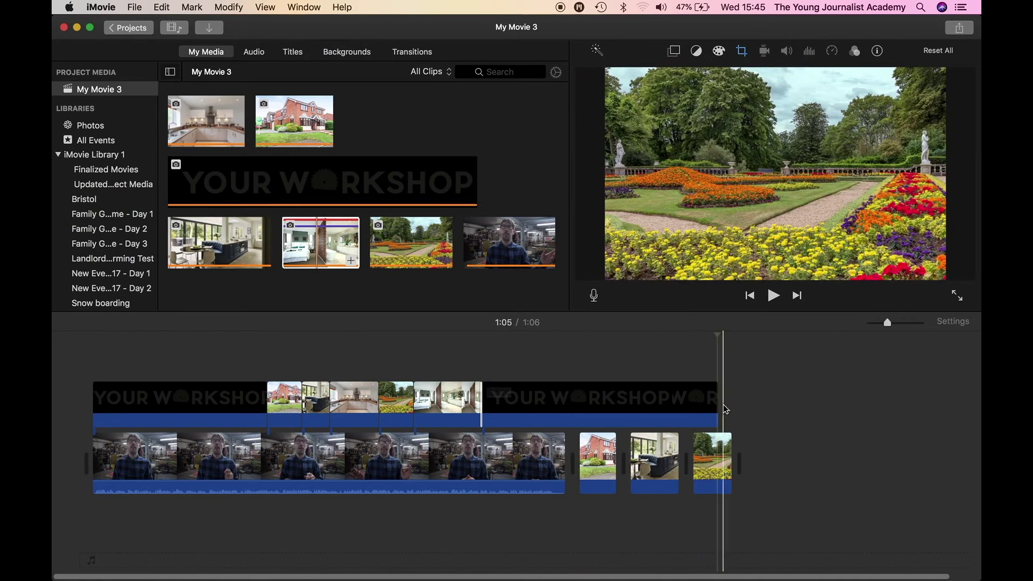
- Delete the house, kitchen and garden photos after the presenter's clip and end the closing logo overlay with that clip
{"action": "mouse_move", "coordinate": [720, 395]}
{"action": "left_mouse_down"}
{"action": "mouse_move", "coordinate": [565, 407]}
{"action": "mouse_move", "coordinate": [712, 464]}
{"action": "left_mouse_up"}
{"action": "key", "text": "Delete"}
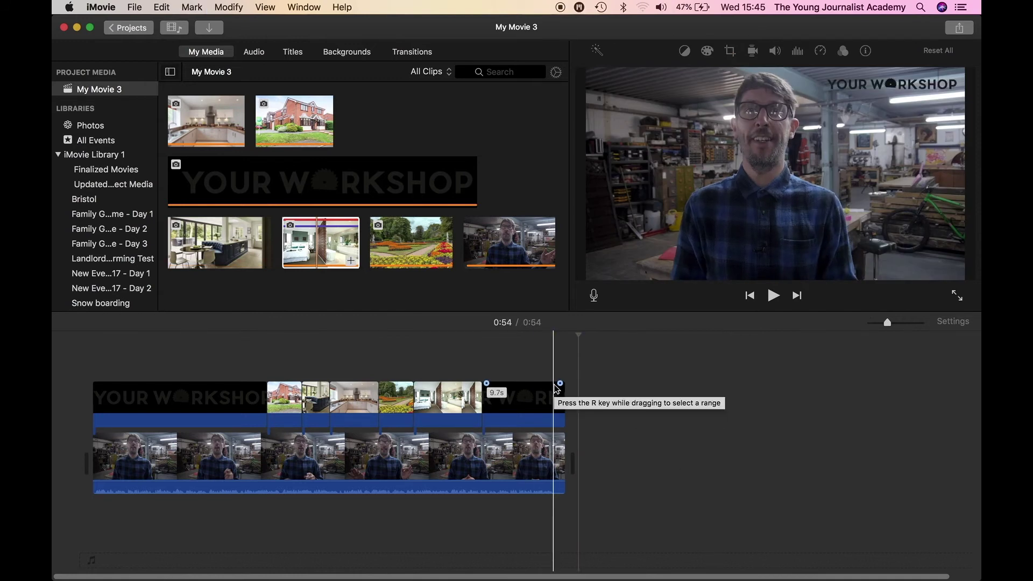
{"action": "left_click", "coordinate": [291, 386]}
{"action": "left_click", "coordinate": [184, 389]}
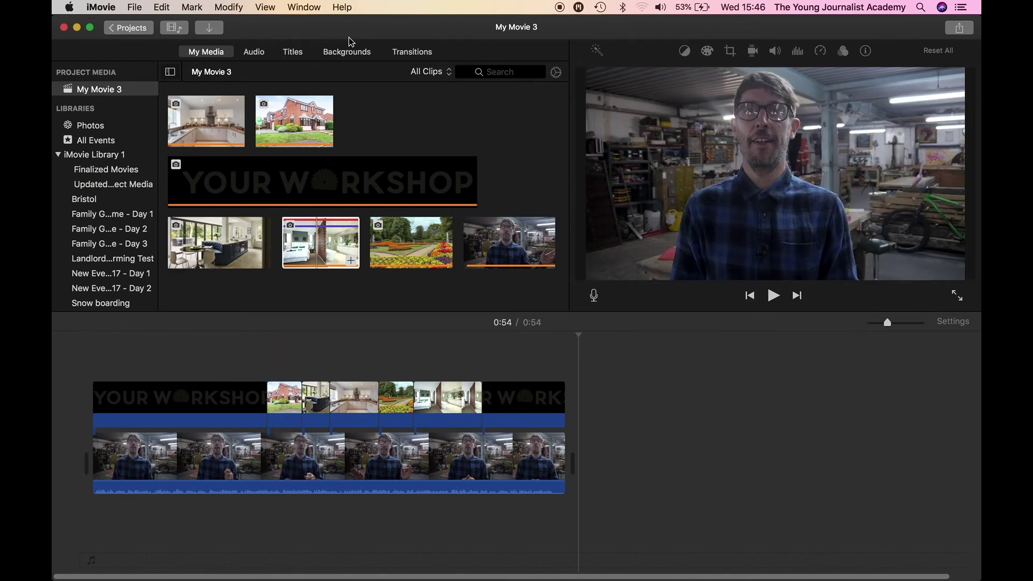
{"action": "left_click", "coordinate": [252, 56]}
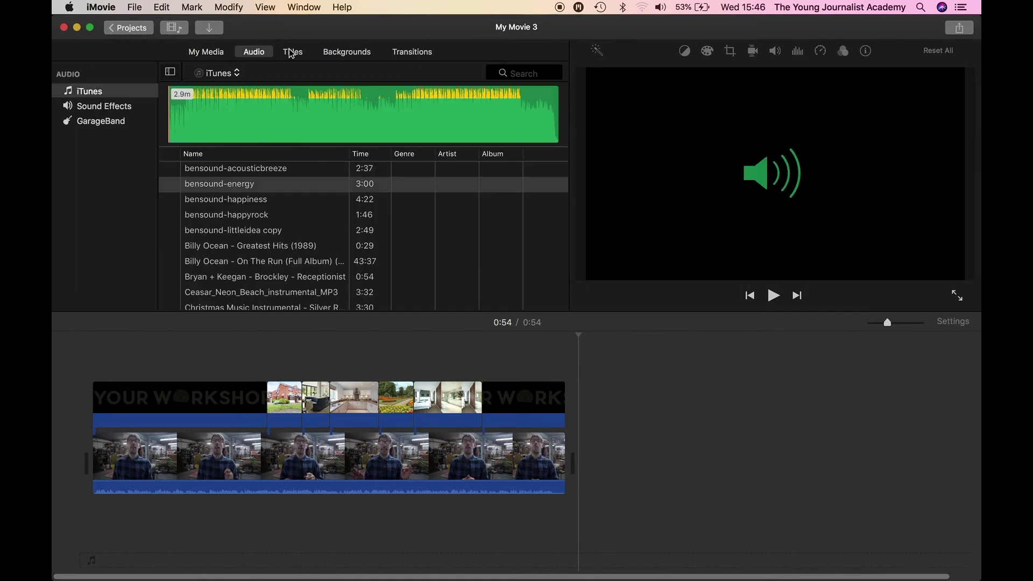
{"action": "left_click", "coordinate": [291, 52]}
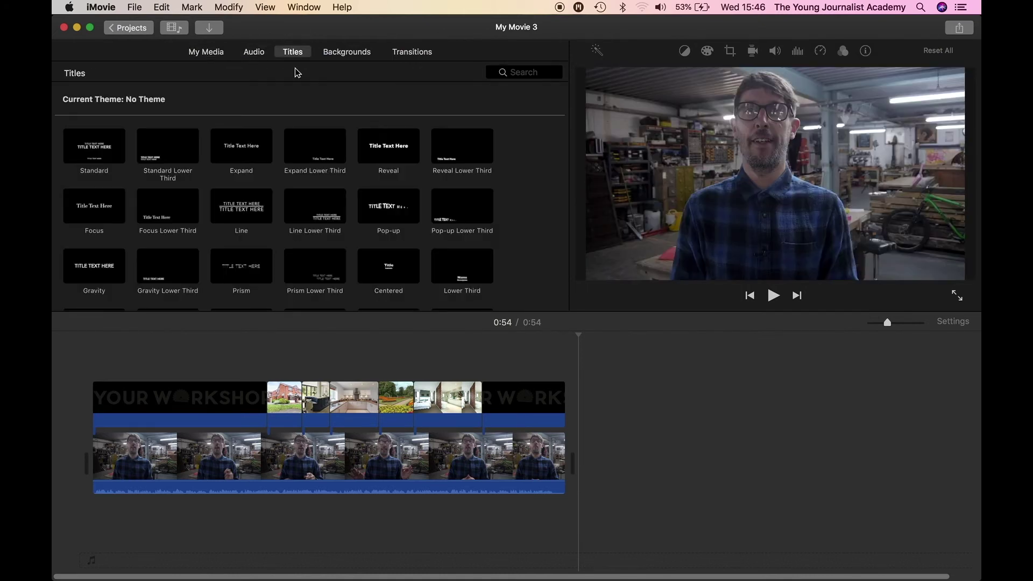
{"action": "left_click", "coordinate": [256, 54]}
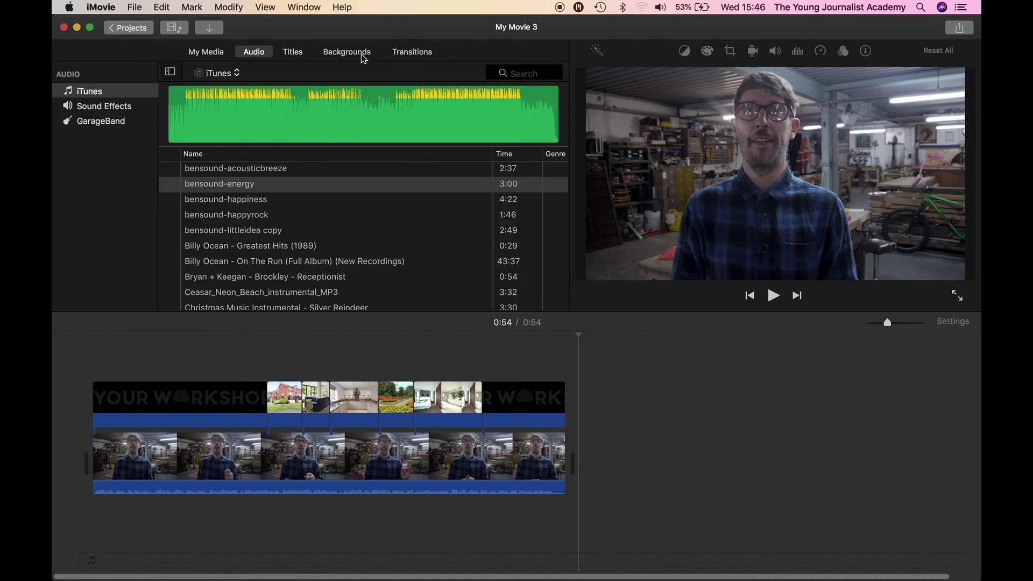
{"action": "left_click", "coordinate": [362, 53]}
{"action": "left_click", "coordinate": [407, 53]}
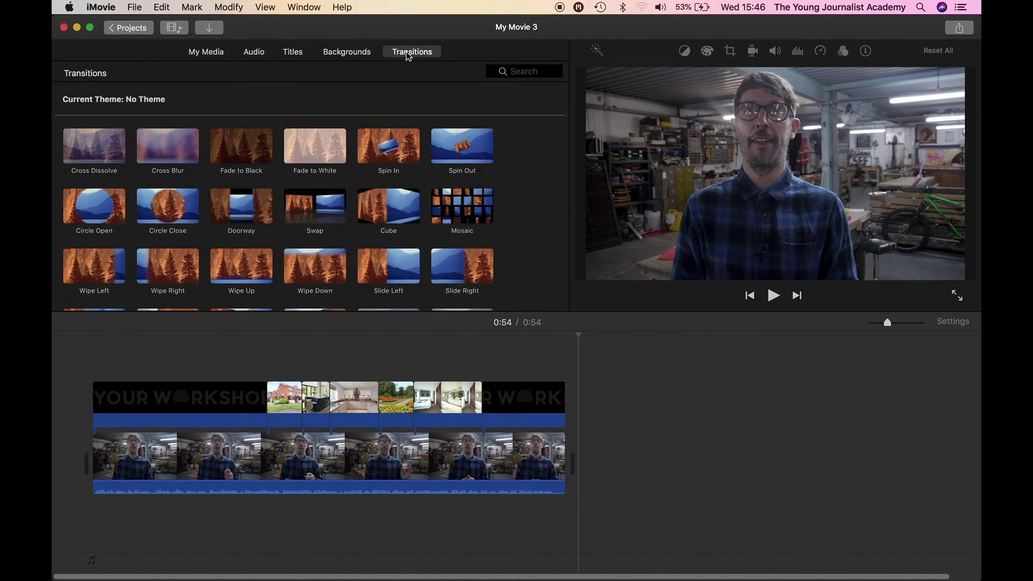
- Add the bensound-energy track from iTunes beneath the presenter's clip, starting at the beginning of the movie
{"action": "left_click", "coordinate": [261, 58]}
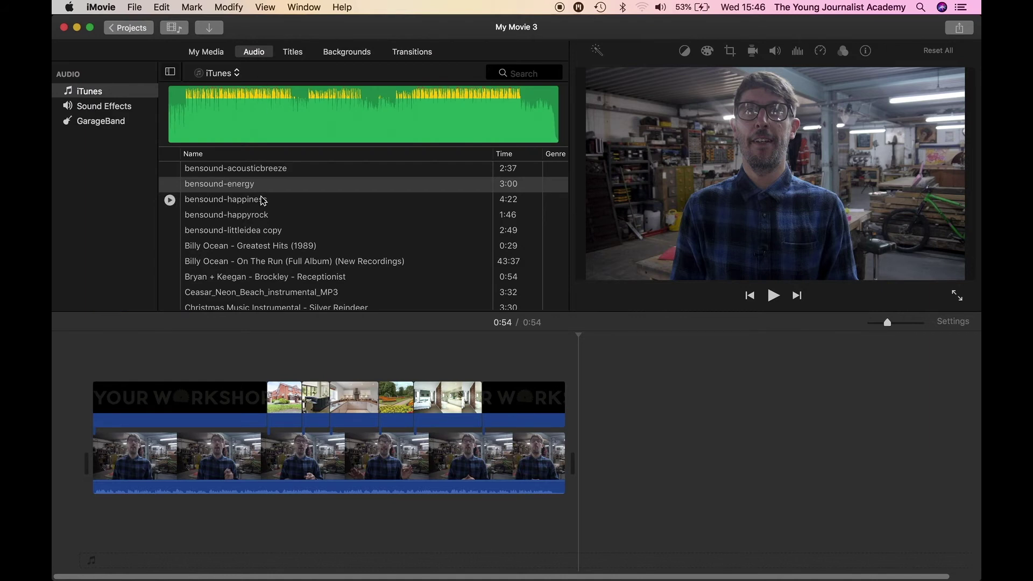
{"action": "left_click", "coordinate": [215, 186]}
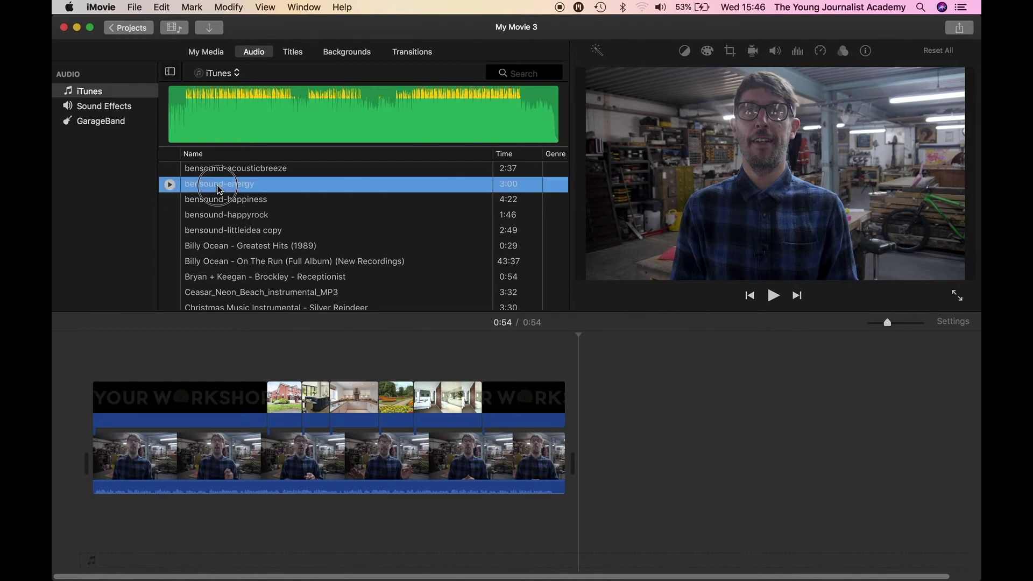
{"action": "left_click_drag", "start_coordinate": [217, 188], "coordinate": [85, 518]}
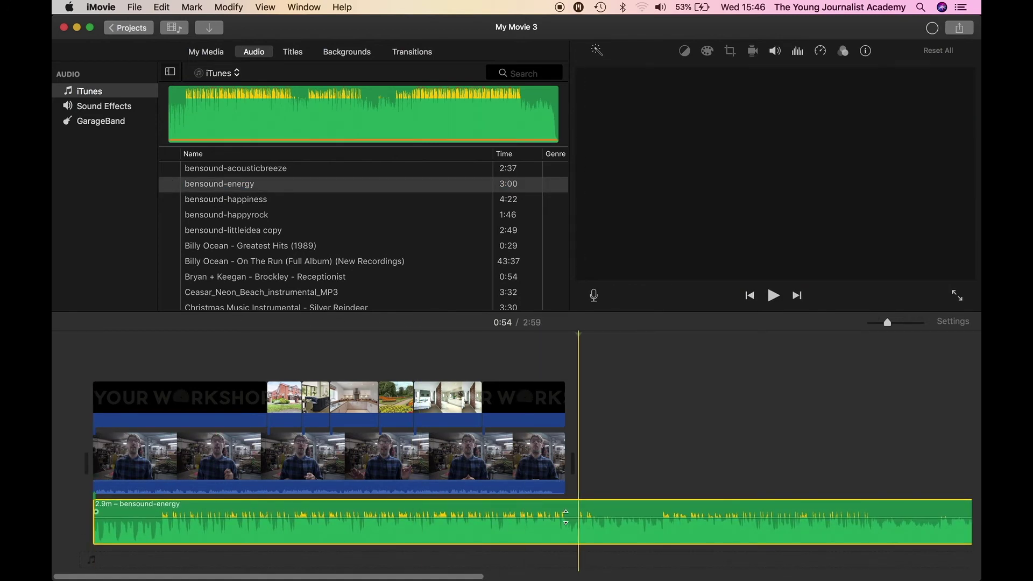
- Trim the bensound-energy track to the end of the presenter's clip and lengthen it again to about 1.5 minutes
{"action": "scroll", "coordinate": [566, 516], "scroll_direction": "right", "scroll_amount": 5}
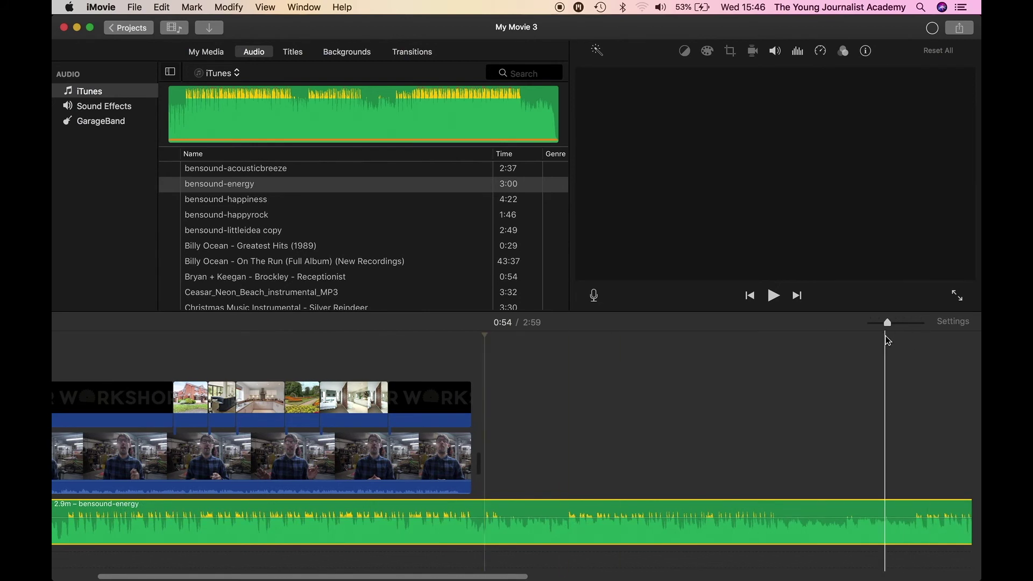
{"action": "left_click_drag", "start_coordinate": [888, 321], "coordinate": [883, 325]}
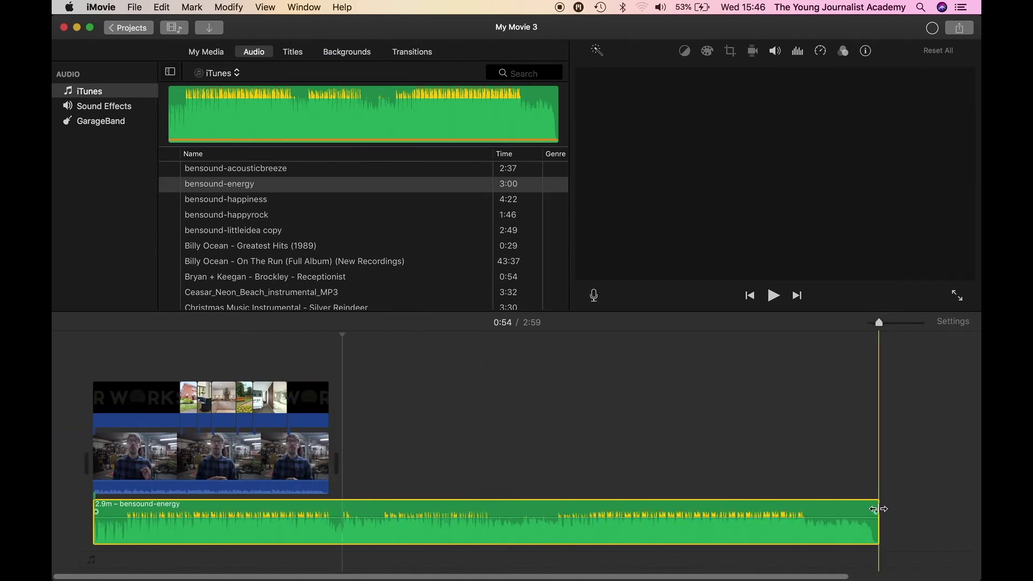
{"action": "left_click_drag", "start_coordinate": [877, 508], "coordinate": [328, 520]}
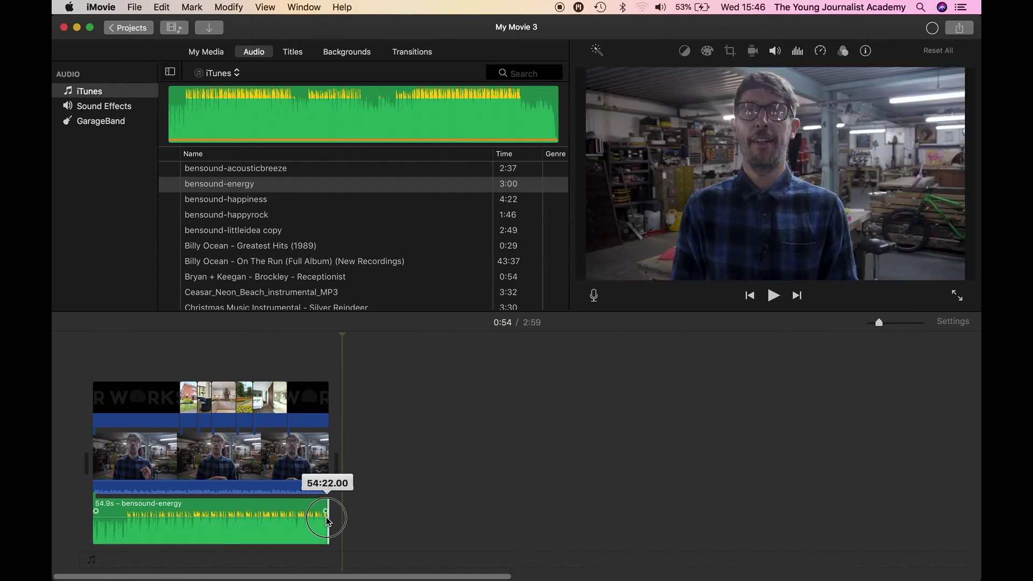
{"action": "left_click_drag", "start_coordinate": [328, 520], "coordinate": [508, 514]}
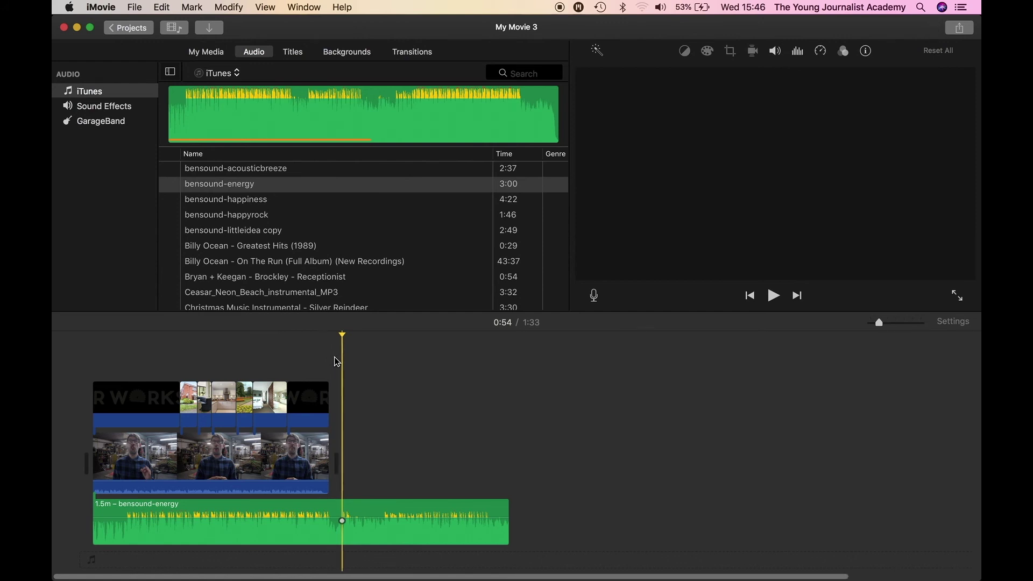
- Split the bensound-energy track at the end of the presenter's clip and delete the leftover music
{"action": "left_click", "coordinate": [345, 510]}
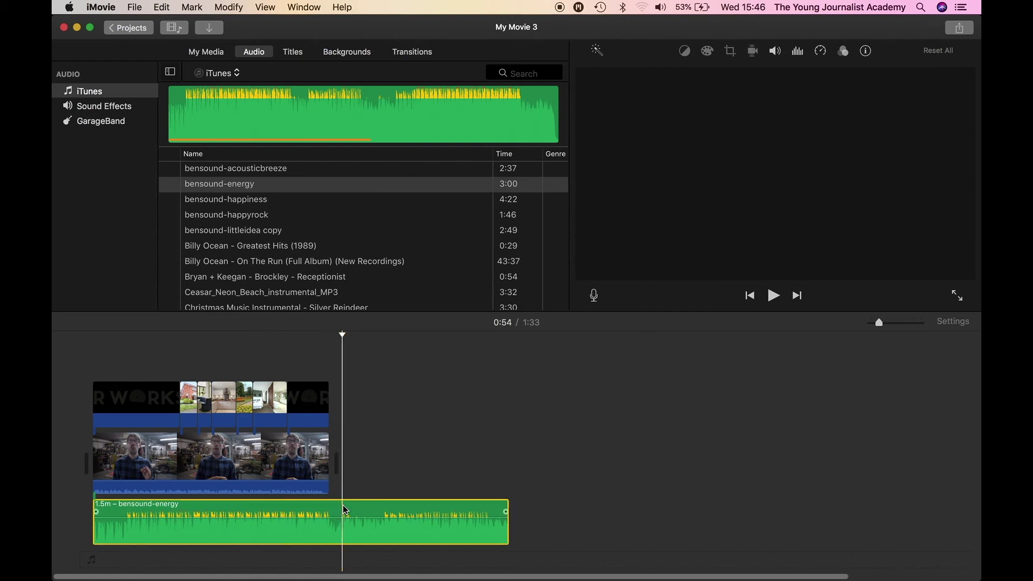
{"action": "key", "text": "super+b"}
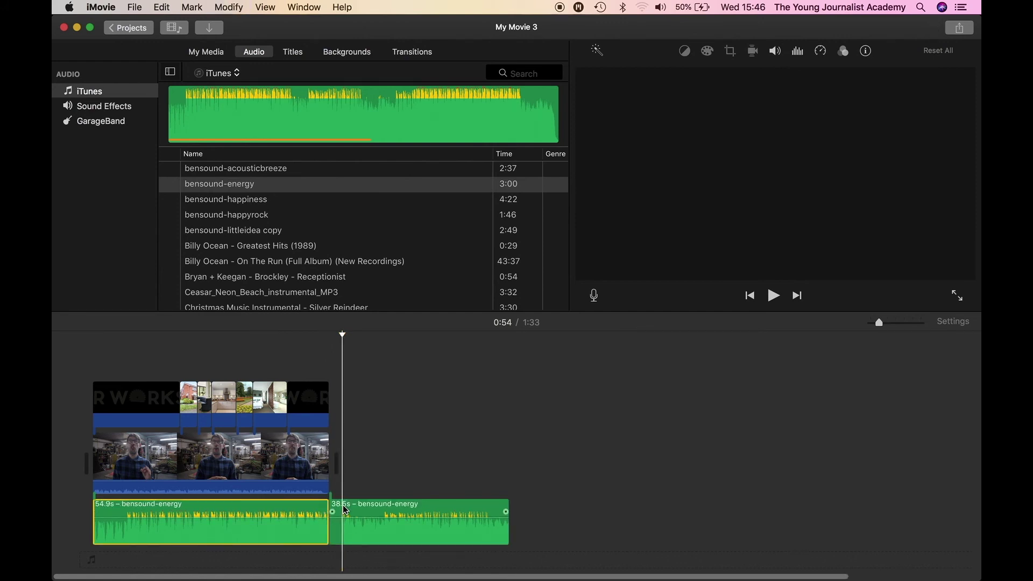
{"action": "left_click", "coordinate": [397, 513]}
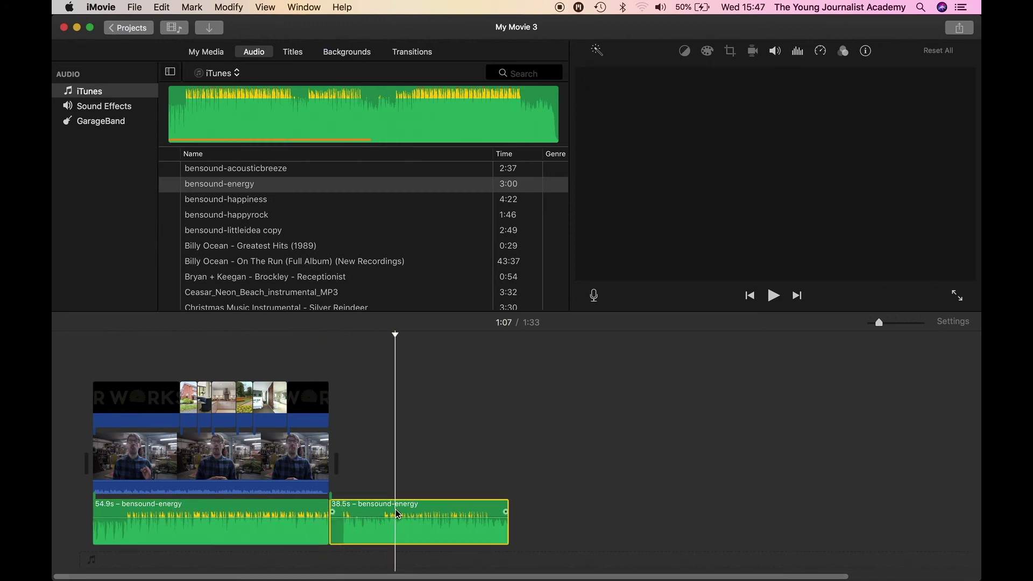
{"action": "key", "text": "Delete"}
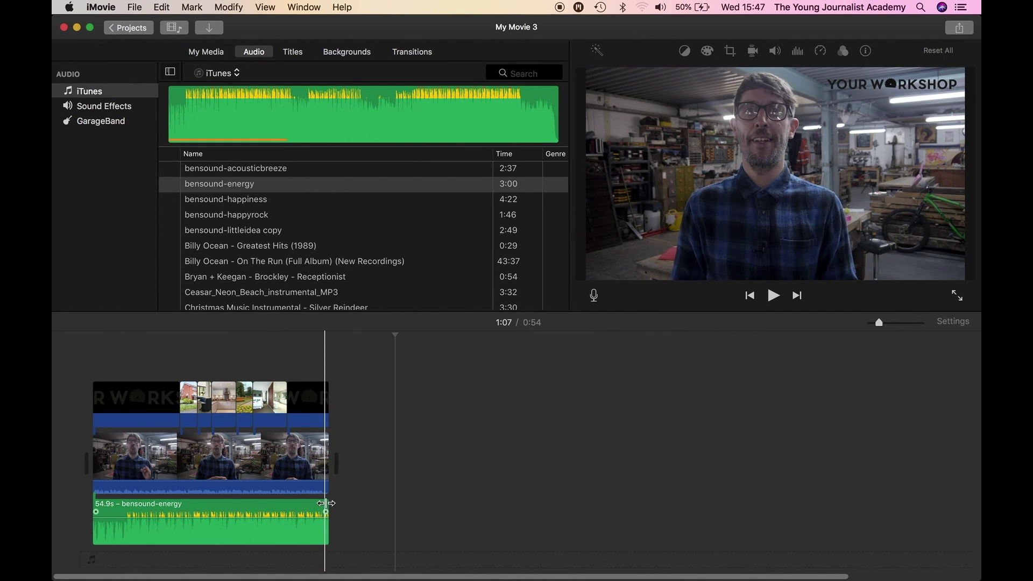
{"action": "mouse_move", "coordinate": [328, 499]}
{"action": "left_mouse_down"}
{"action": "mouse_move", "coordinate": [457, 515]}
{"action": "mouse_move", "coordinate": [309, 505]}
{"action": "mouse_move", "coordinate": [331, 503]}
{"action": "left_mouse_up"}
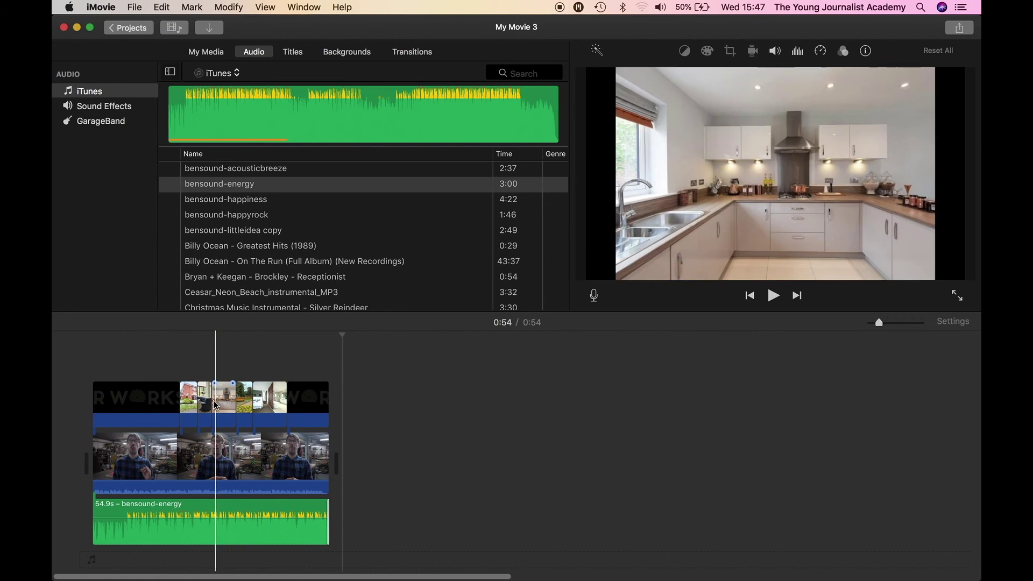
- Set the house cutaway photo's crop style to Fit and check the framing of the two kitchen photos that follow it
{"action": "left_click", "coordinate": [188, 401]}
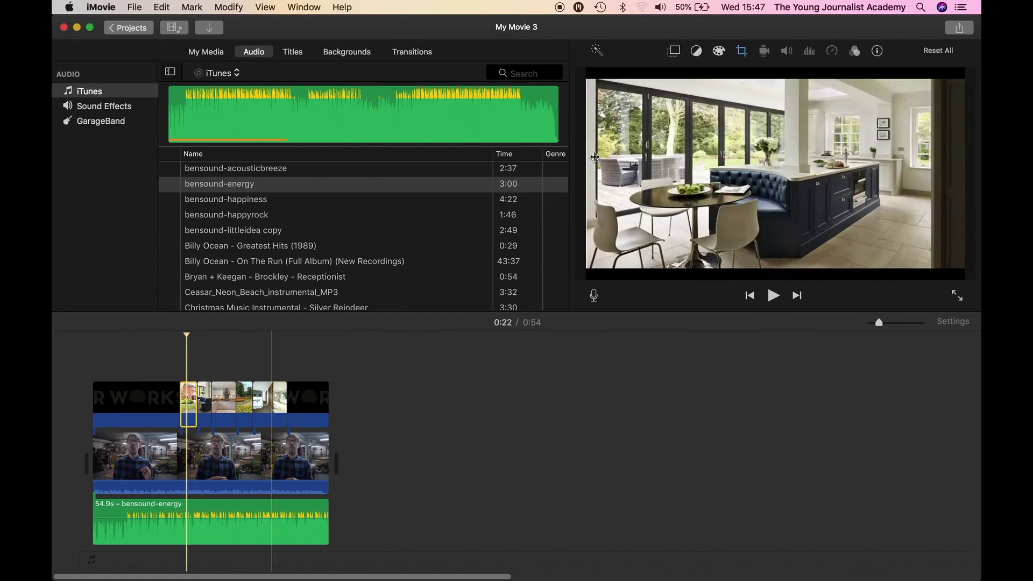
{"action": "left_click", "coordinate": [741, 50]}
{"action": "left_click", "coordinate": [616, 75]}
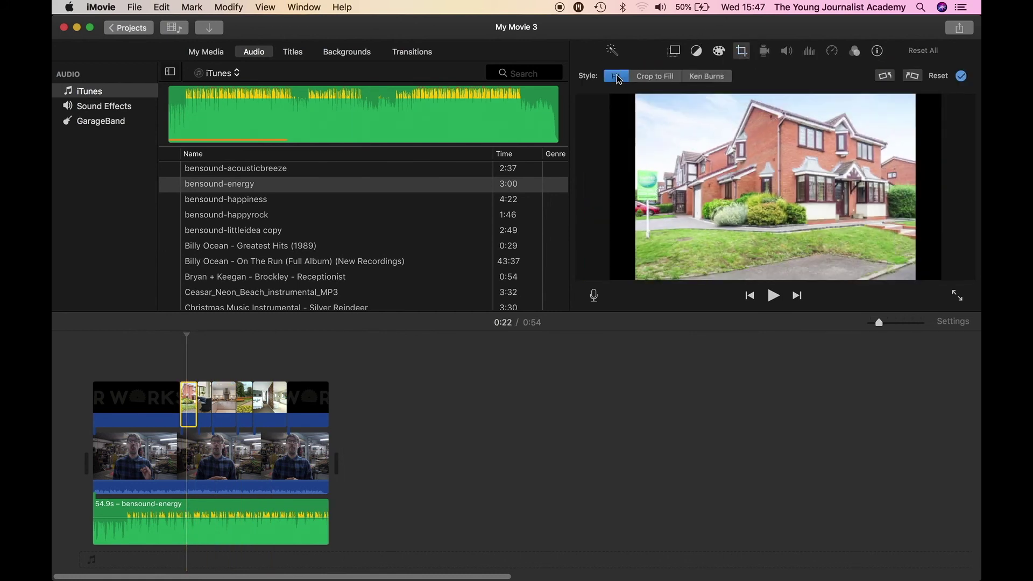
{"action": "left_click", "coordinate": [204, 396]}
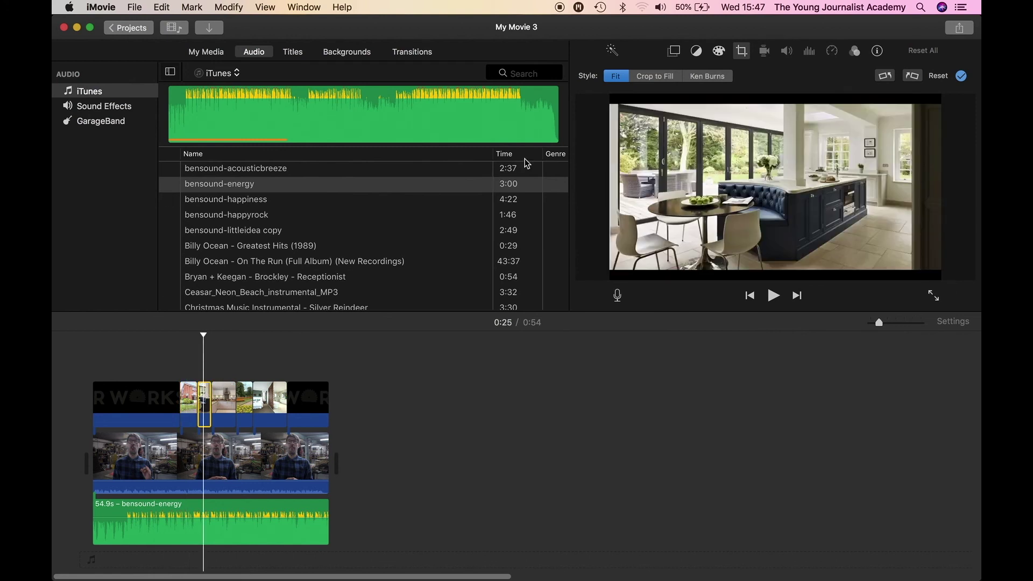
{"action": "left_click", "coordinate": [221, 395]}
{"action": "left_click", "coordinate": [240, 366]}
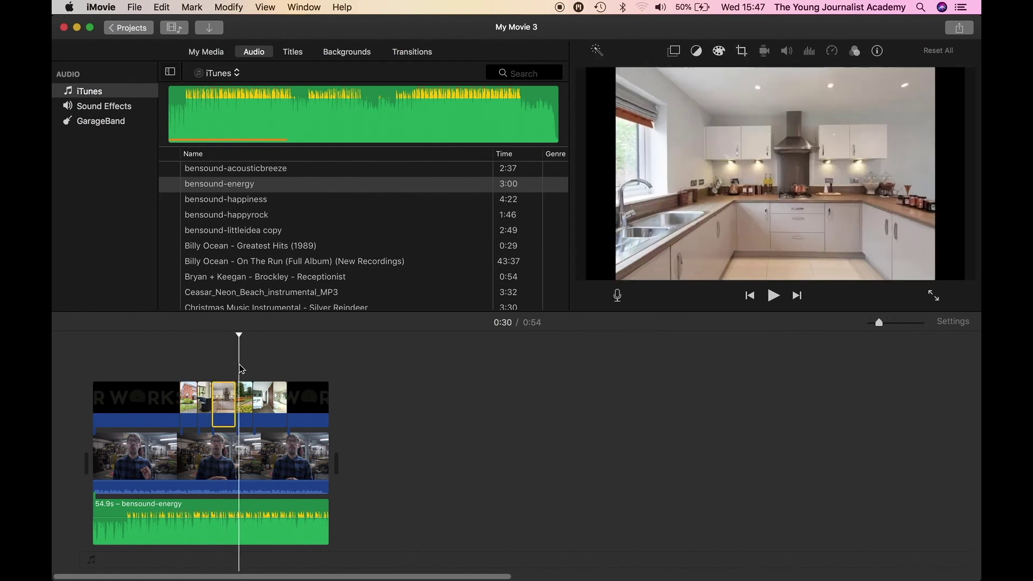
- Set the crop style of the garden cutaway photo and the bedroom-and-bathroom cutaway photo to Fit
{"action": "left_click", "coordinate": [244, 398]}
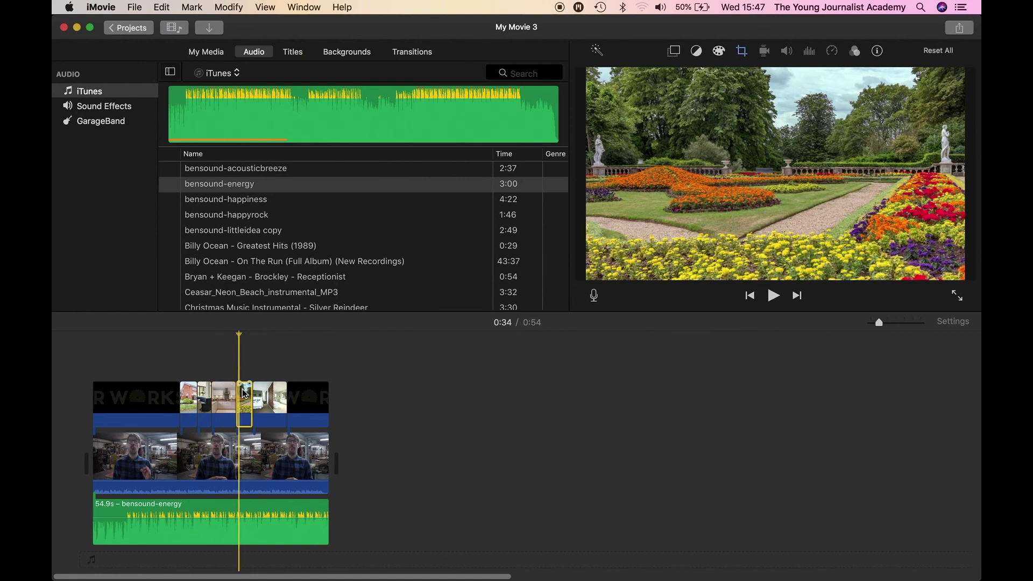
{"action": "left_click", "coordinate": [740, 52]}
{"action": "left_click", "coordinate": [616, 77]}
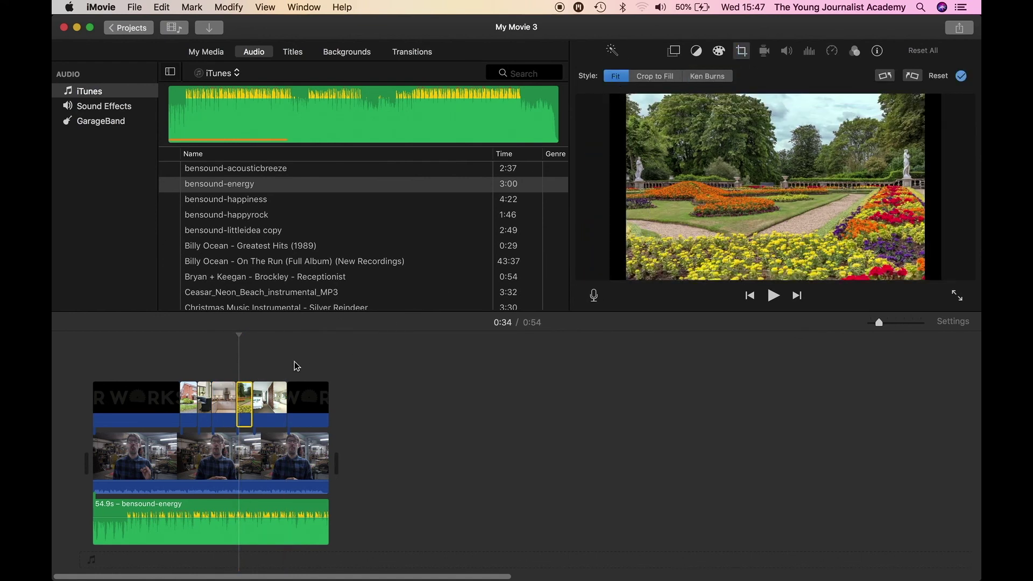
{"action": "left_click", "coordinate": [271, 401]}
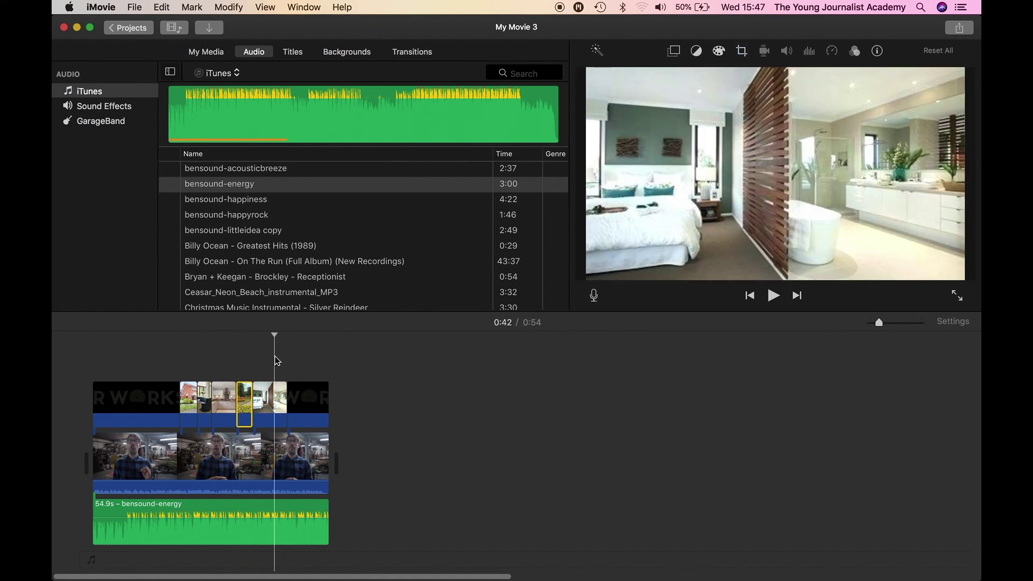
{"action": "left_click", "coordinate": [742, 51]}
{"action": "left_click", "coordinate": [615, 78]}
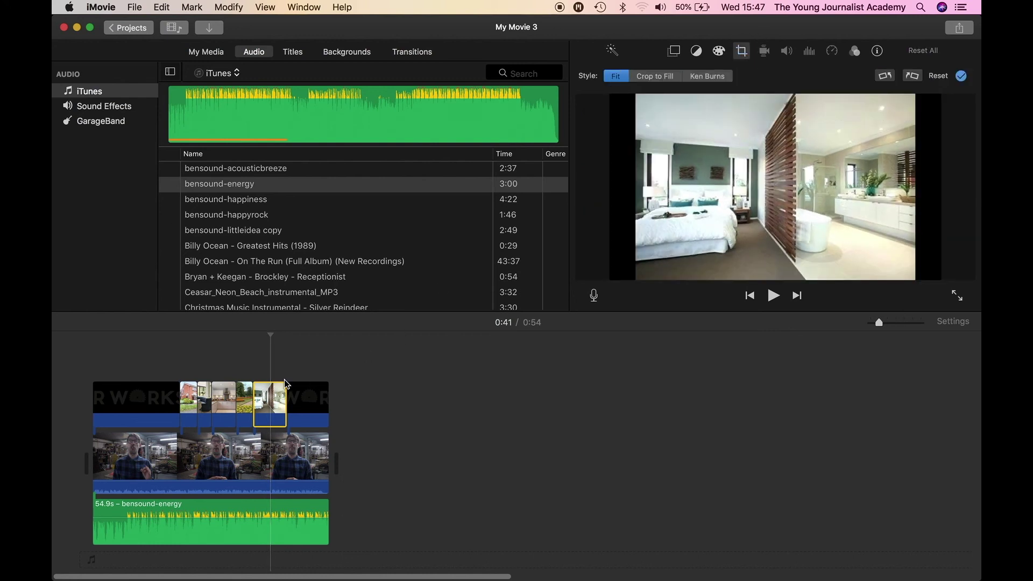
{"action": "left_click", "coordinate": [257, 378]}
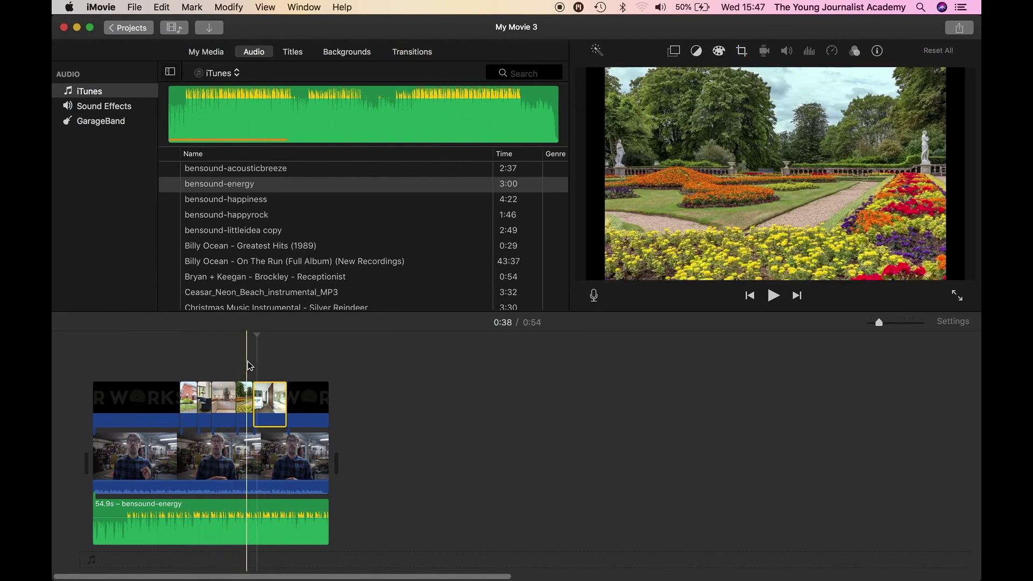